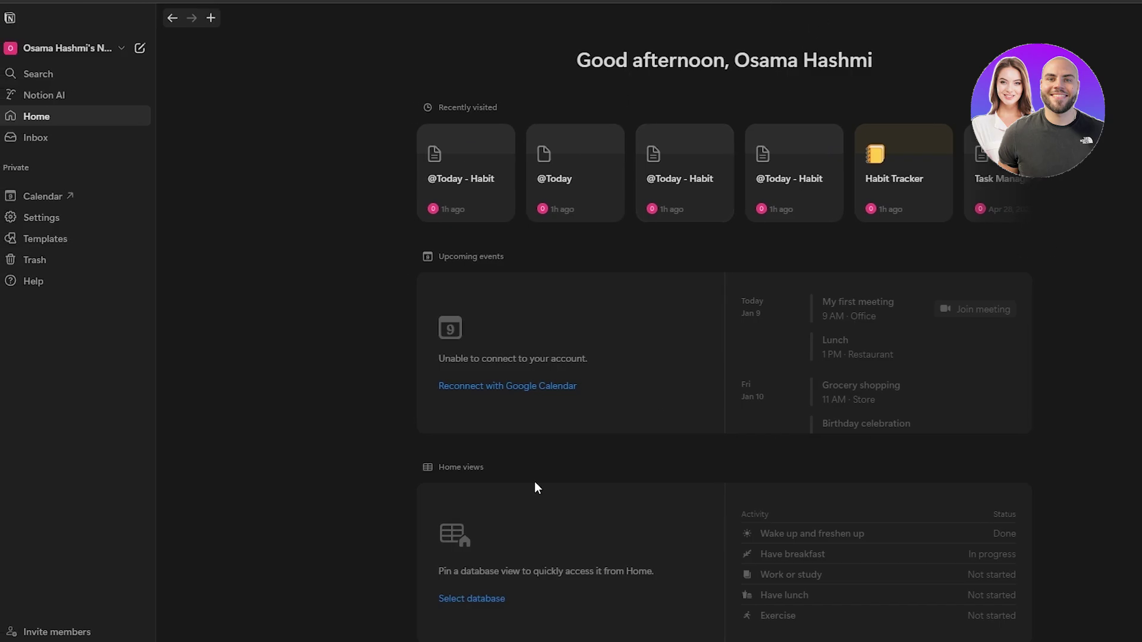
# Step: Look through the Home page, including recently visited pages, upcoming events, home views, learning guides and featured templates
pyautogui.scroll(-7, 893, 238)
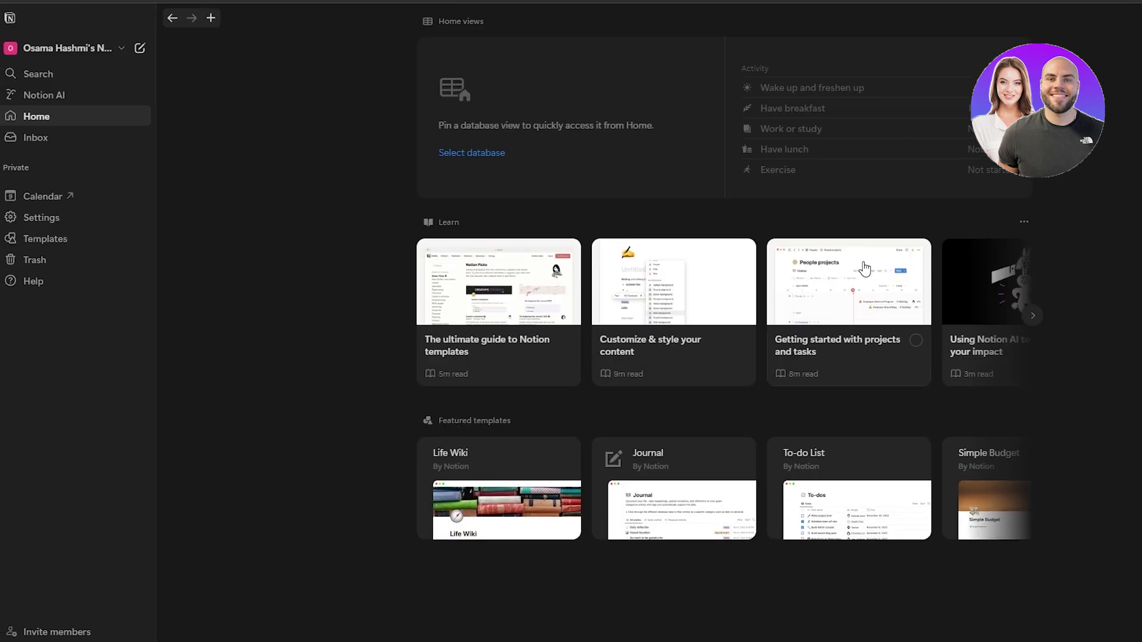
pyautogui.scroll(8, 856, 495)
pyautogui.scroll(-7, 854, 490)
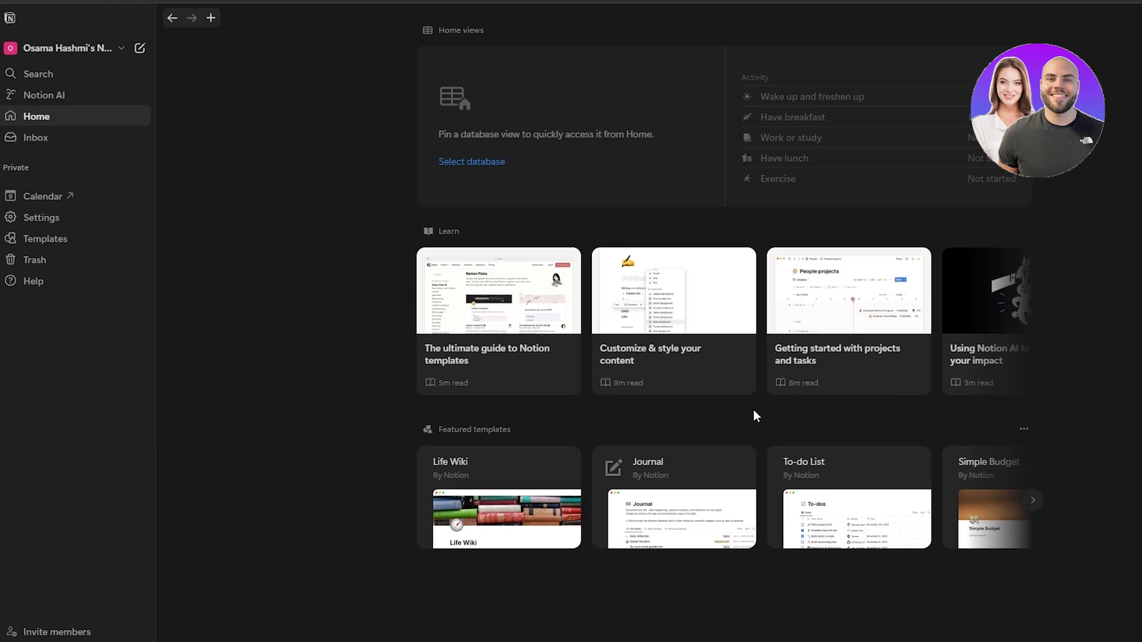
pyautogui.scroll(7, 299, 483)
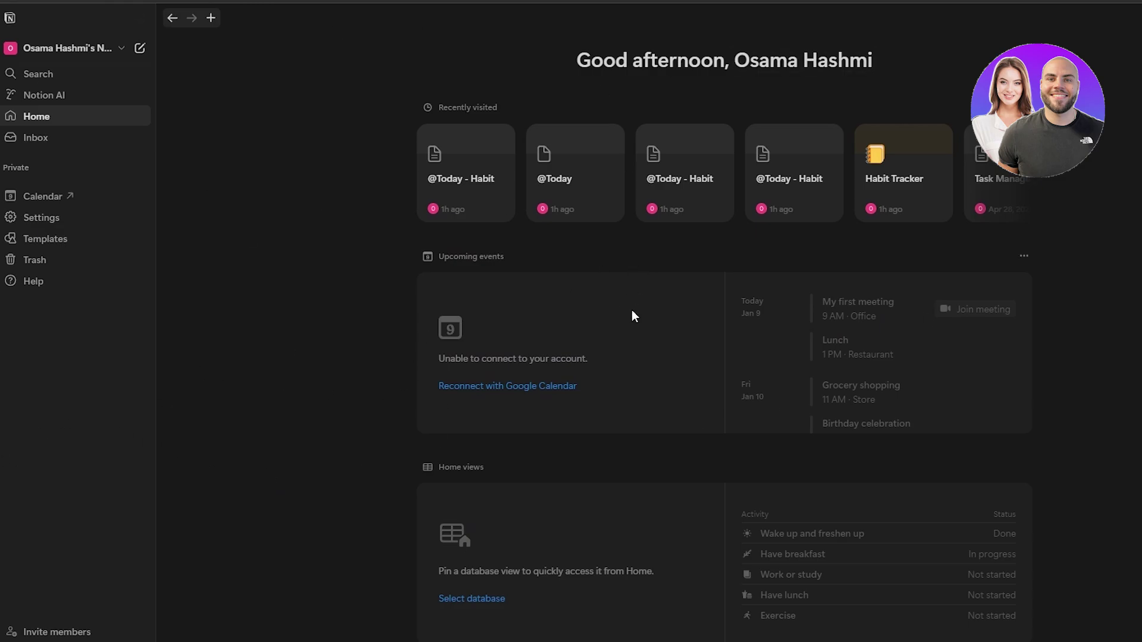
pyautogui.scroll(-7, 634, 315)
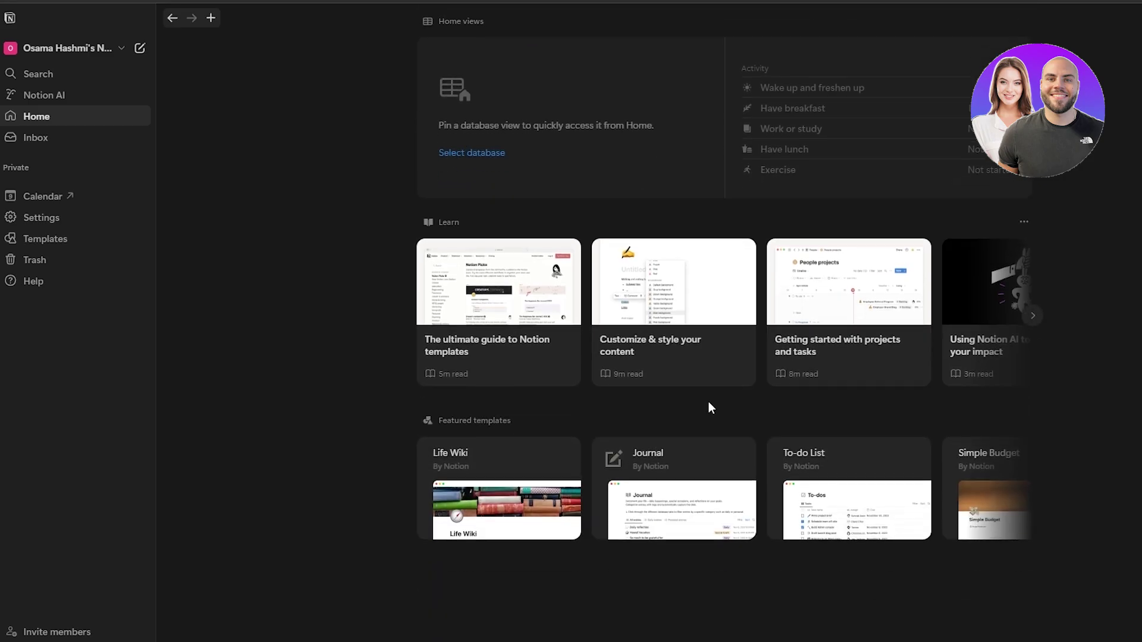
pyautogui.scroll(7, 708, 402)
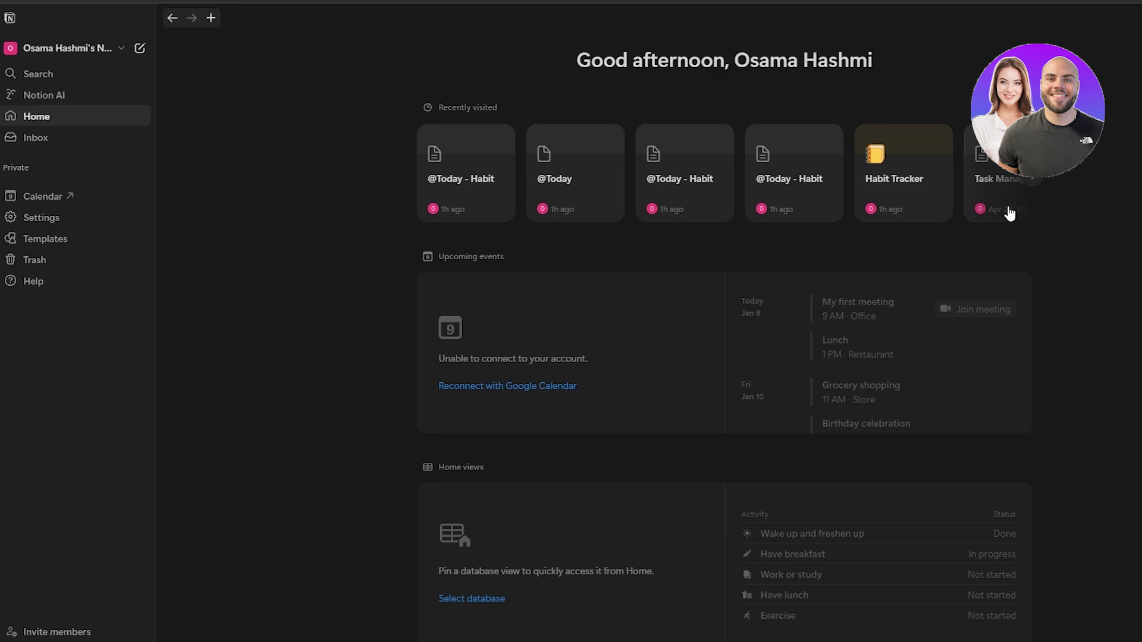
pyautogui.click(1033, 181)
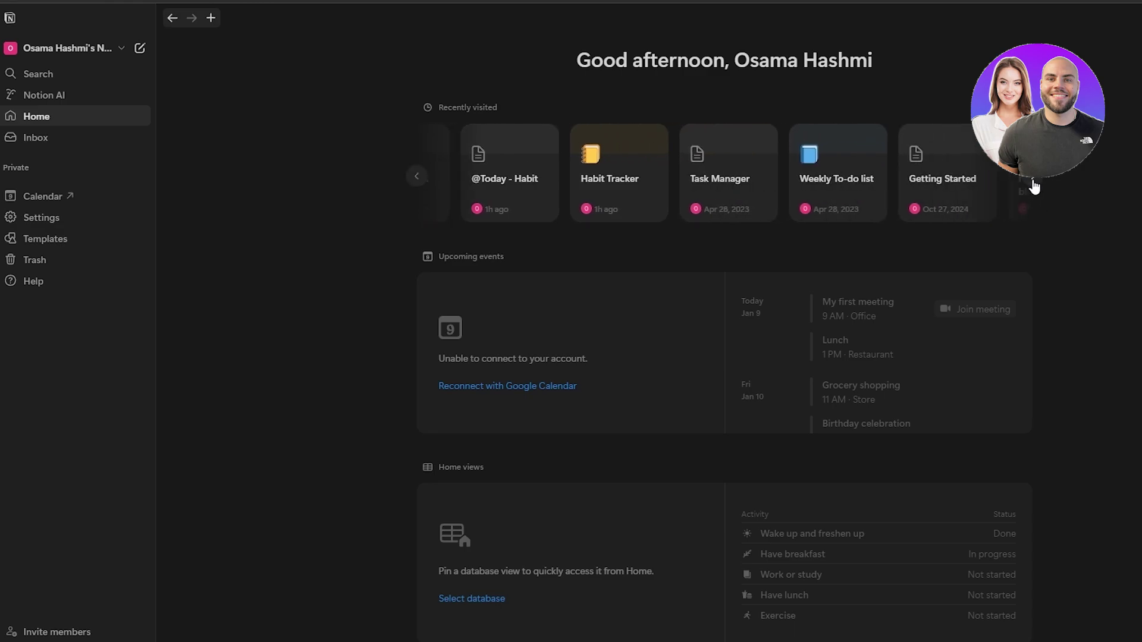
pyautogui.click(1034, 187)
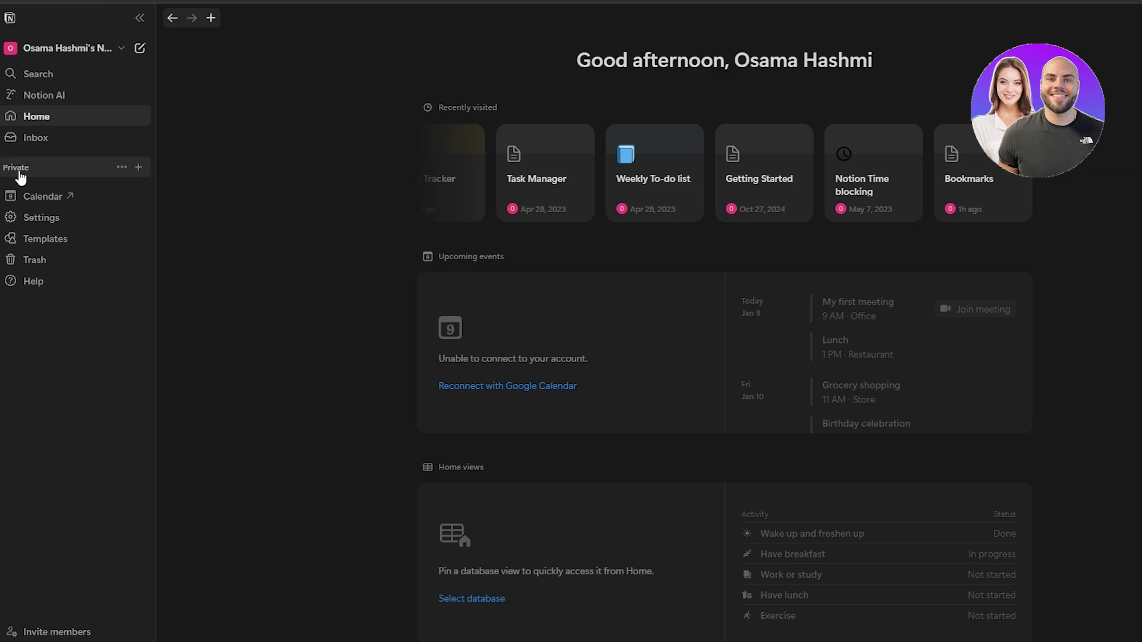
# Step: Expand the Private section and create a subpage titled "Pokemons" under Notion Time blocking, keeping that page as its parent
pyautogui.click(88, 171)
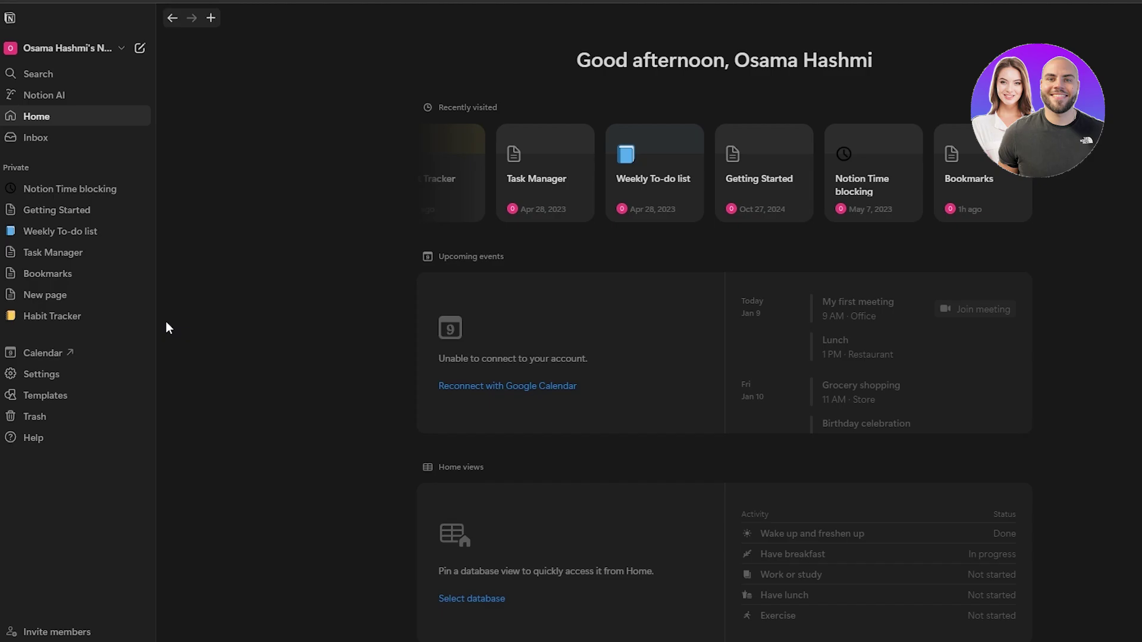
pyautogui.click(136, 190)
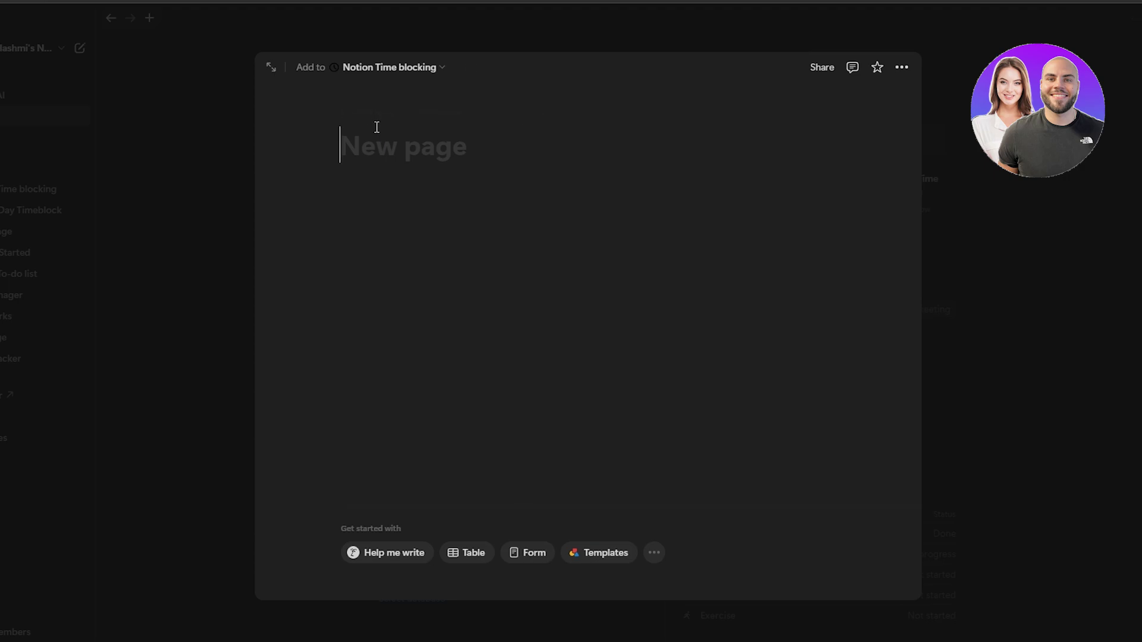
pyautogui.write('Pokemons')
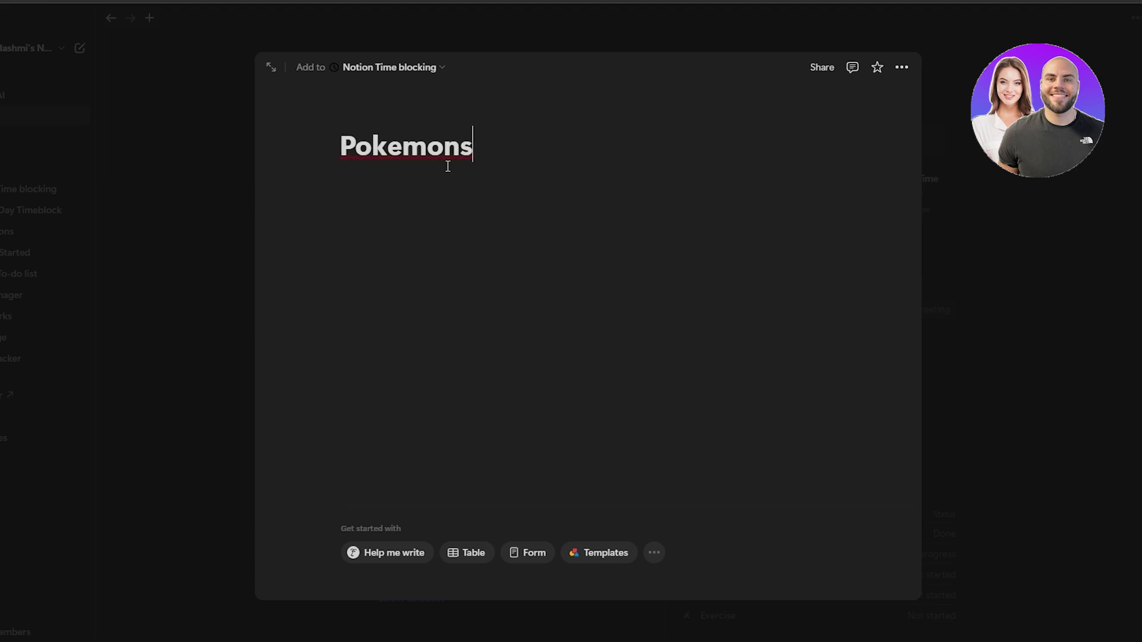
pyautogui.click(443, 67)
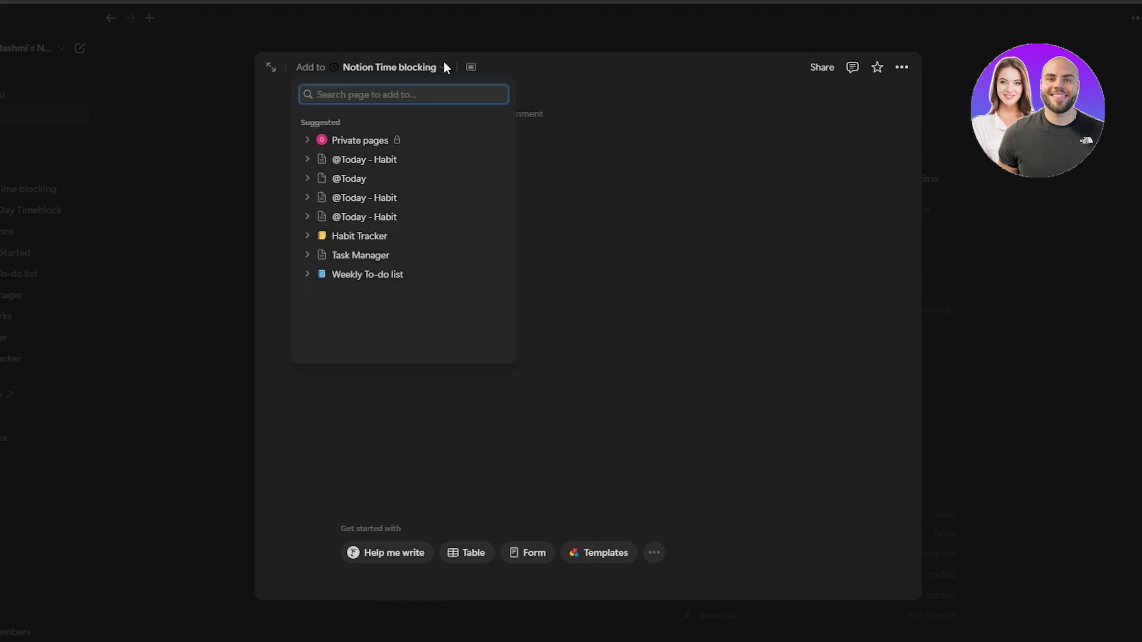
pyautogui.click(464, 74)
pyautogui.click(96, 128)
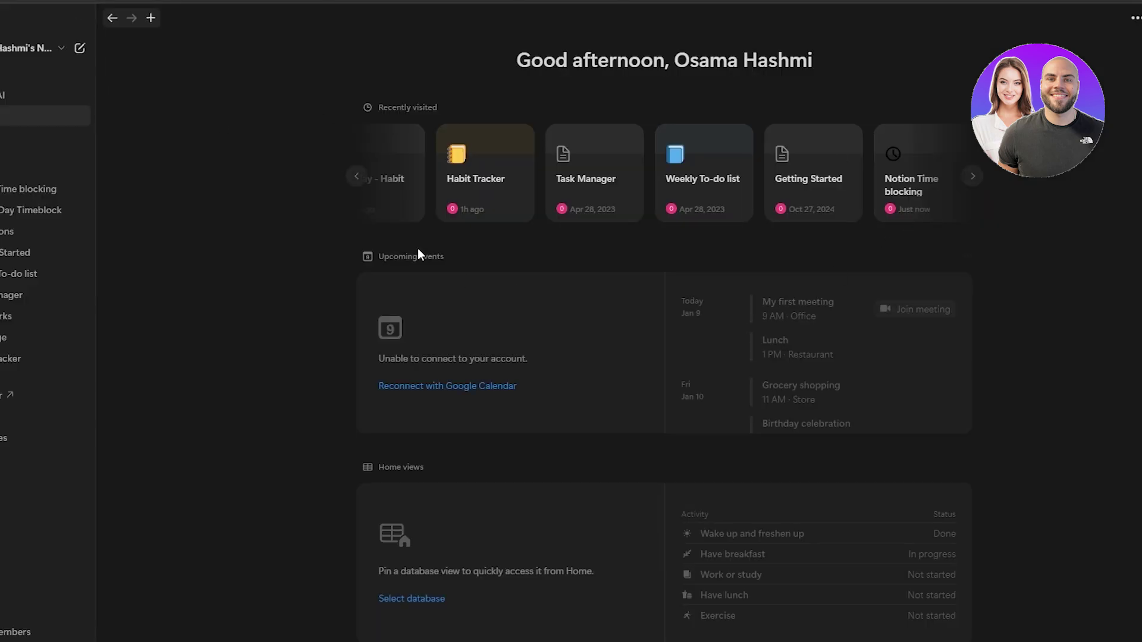
# Step: Open the Pokemons page and correct its title to the suggested spelling "Pokémon's"
pyautogui.click(33, 231)
pyautogui.moveTo(33, 230)
pyautogui.mouseDown()
pyautogui.moveTo(48, 251)
pyautogui.moveTo(38, 283)
pyautogui.moveTo(61, 217)
pyautogui.moveTo(45, 227)
pyautogui.mouseUp()
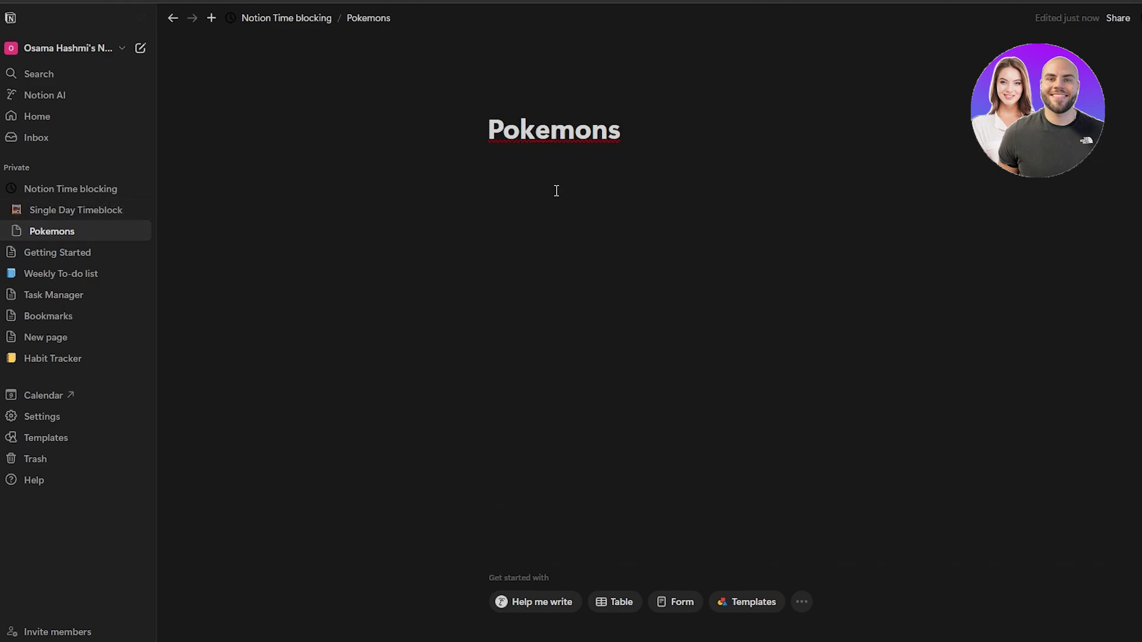
pyautogui.rightClick(542, 137)
pyautogui.click(540, 148)
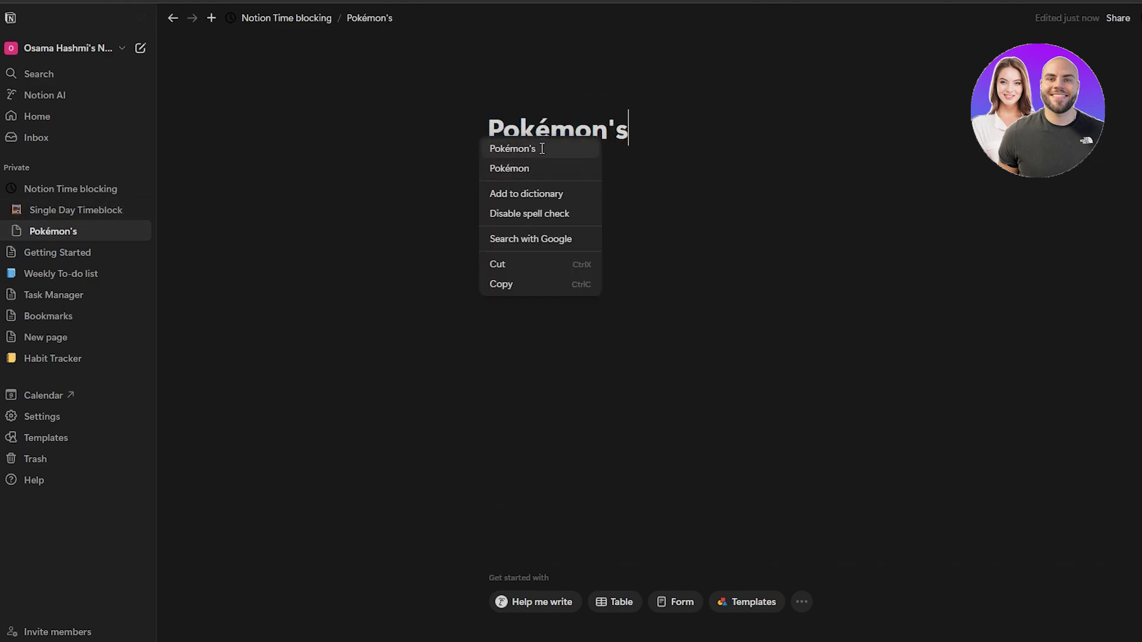
pyautogui.click(601, 208)
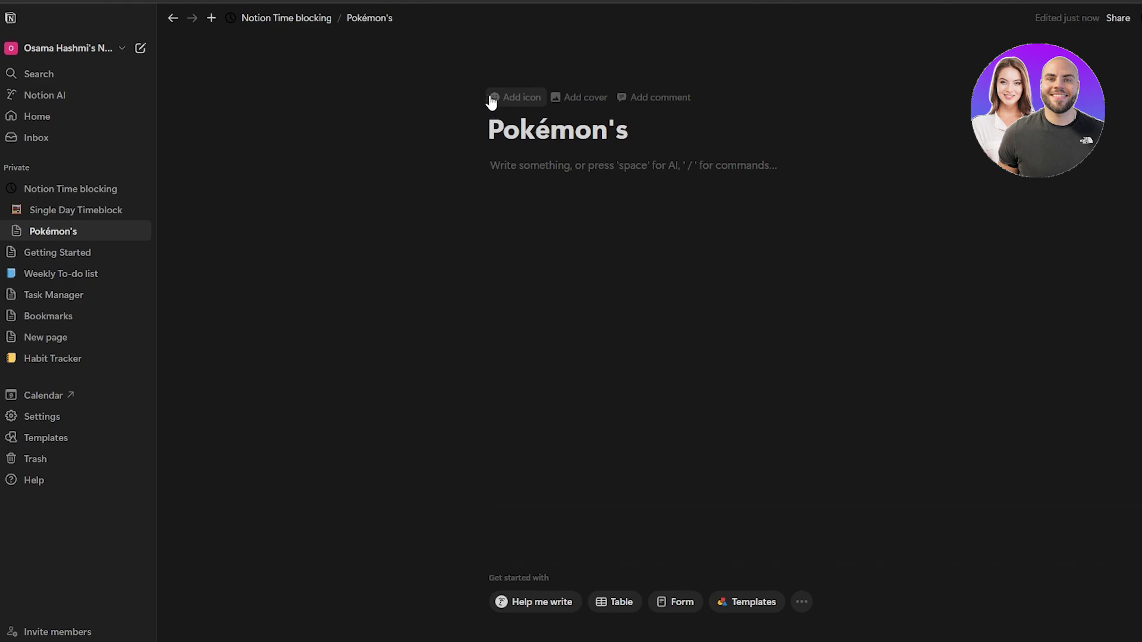
# Step: Add an icon to the Pokémon's page, look through the emoji, icon and upload options, and keep the suggested icon
pyautogui.click(503, 97)
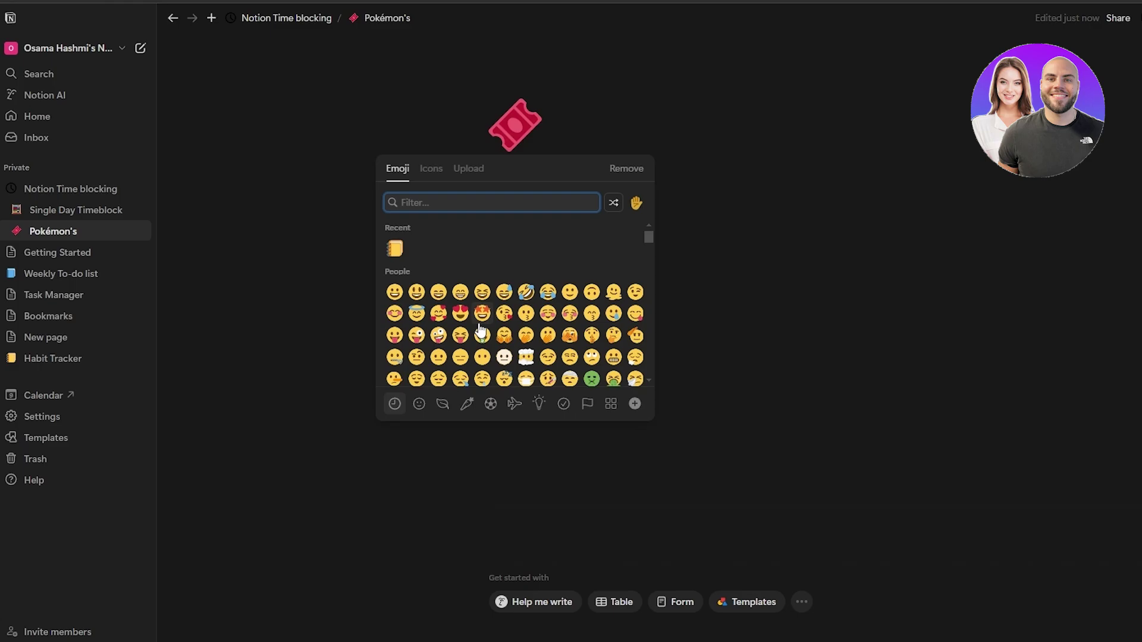
pyautogui.scroll(-5, 452, 297)
pyautogui.click(432, 168)
pyautogui.scroll(-3, 443, 297)
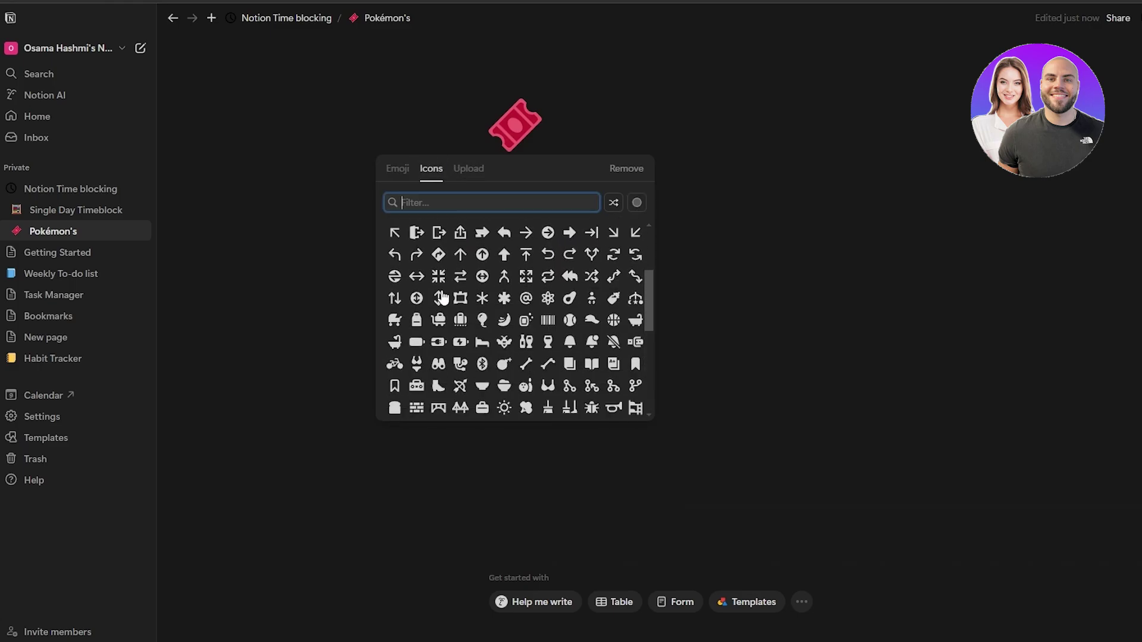
pyautogui.click(469, 169)
pyautogui.click(591, 119)
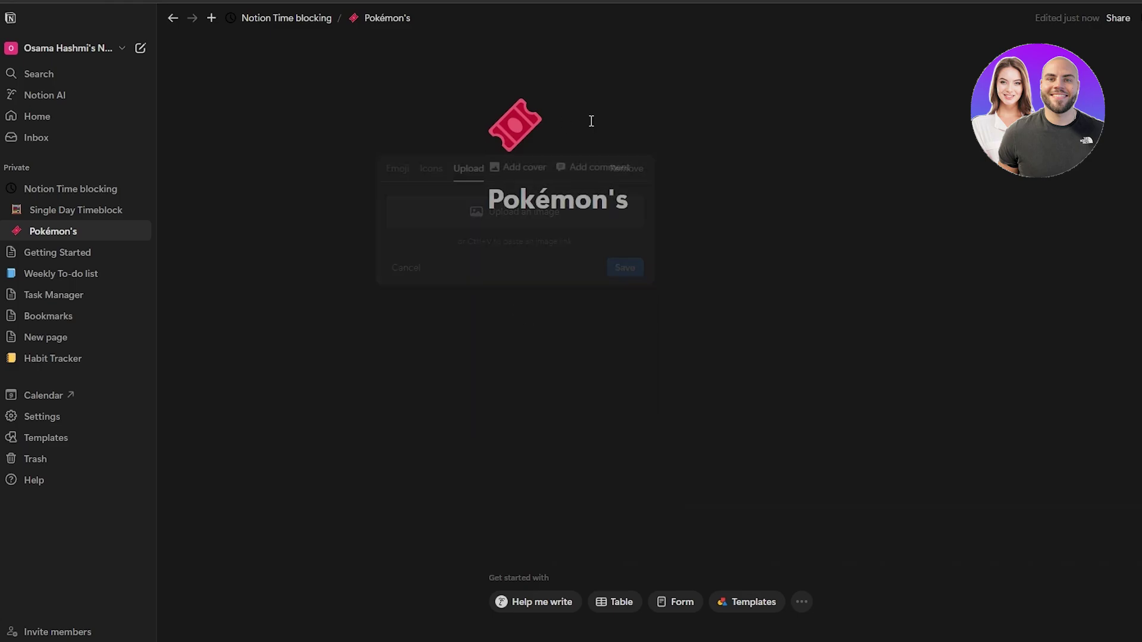
pyautogui.click(649, 231)
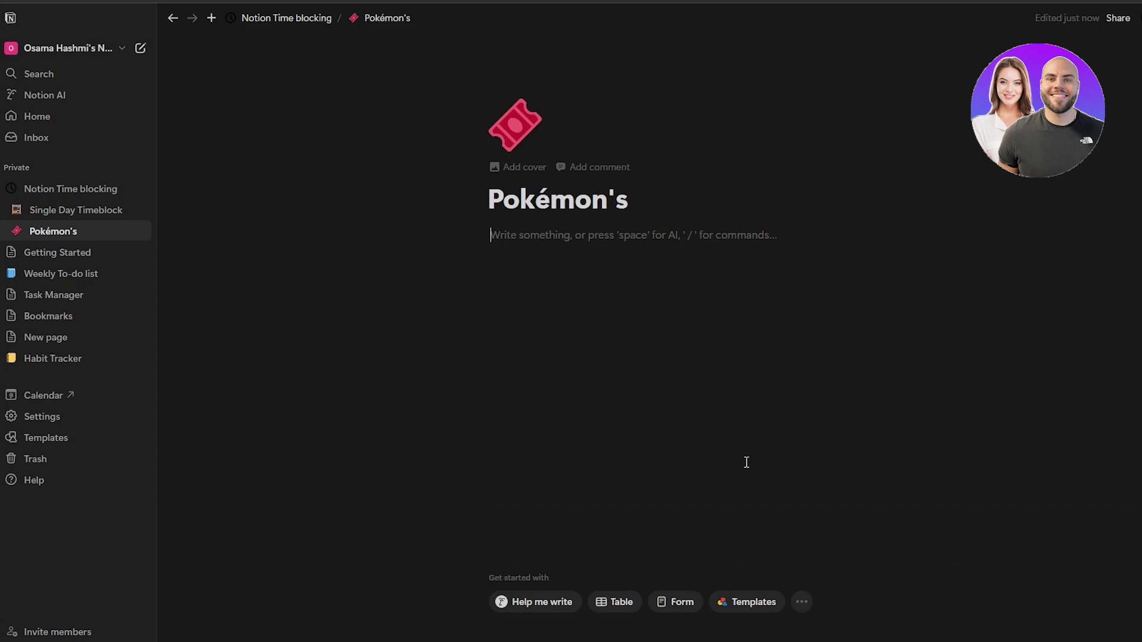
# Step: Browse the template marketplace and add the free Personal Finance Tracker template to the workspace
pyautogui.click(748, 606)
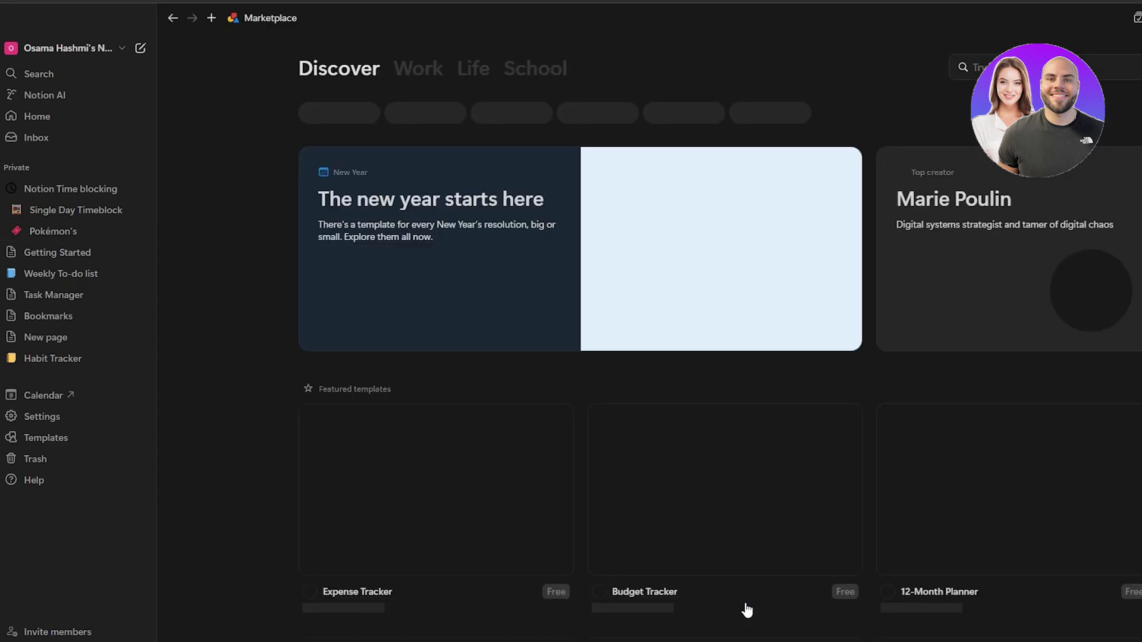
pyautogui.scroll(-6, 765, 345)
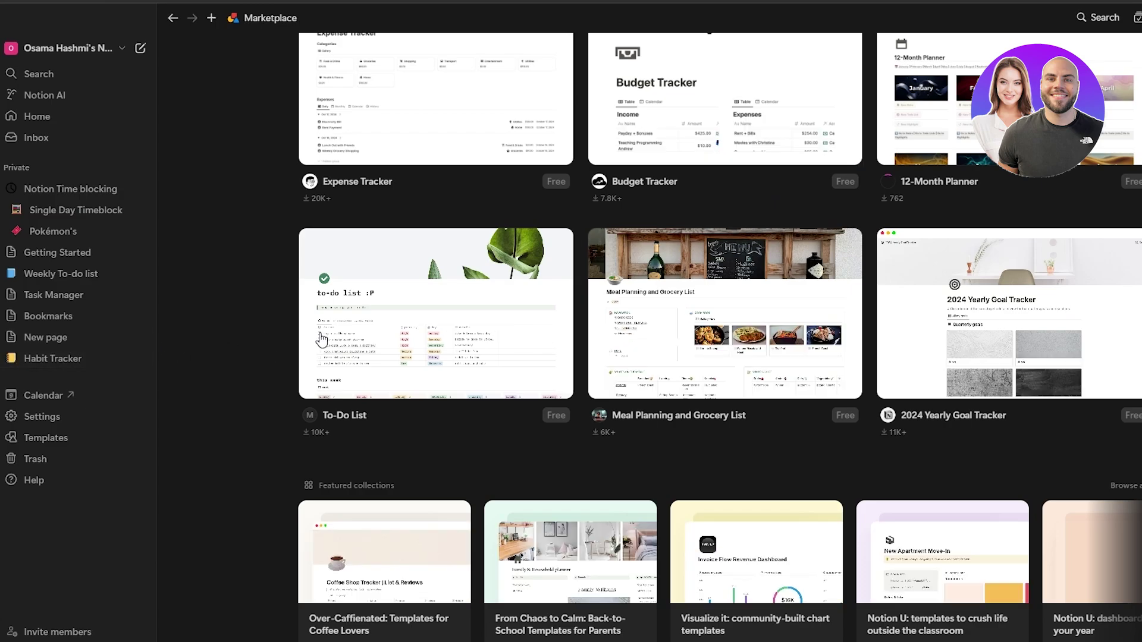
pyautogui.scroll(-2, 332, 331)
pyautogui.scroll(-8, 793, 273)
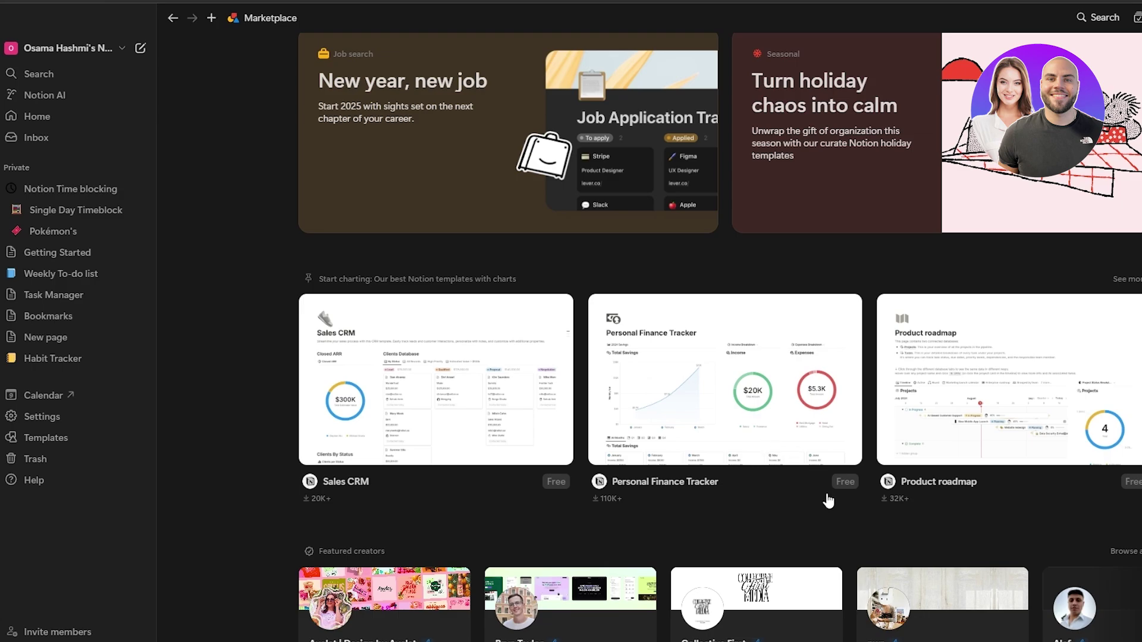
pyautogui.click(696, 413)
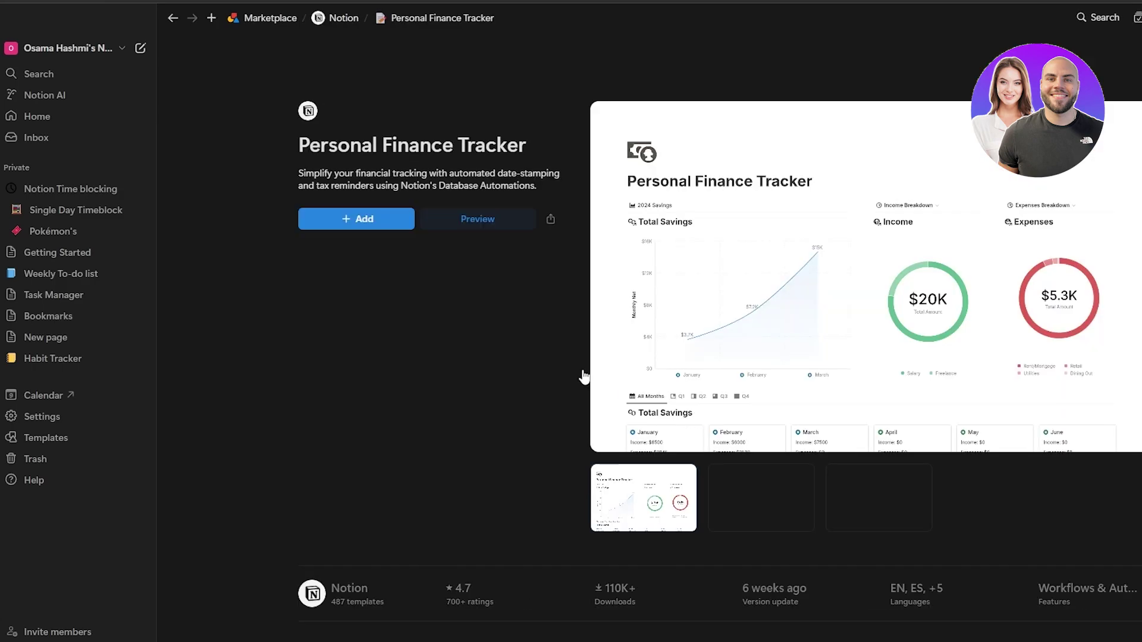
pyautogui.click(365, 220)
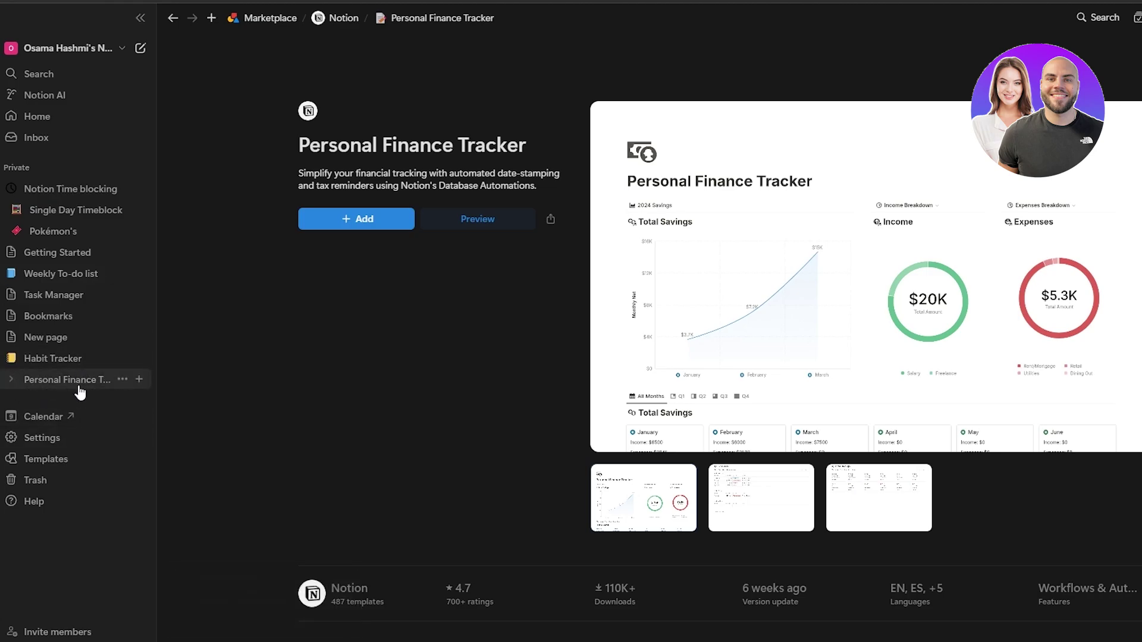
# Step: Open the Personal Finance Tracker page and examine its charts, monthly Total Savings cards, and Income and Expenses tables
pyautogui.click(76, 386)
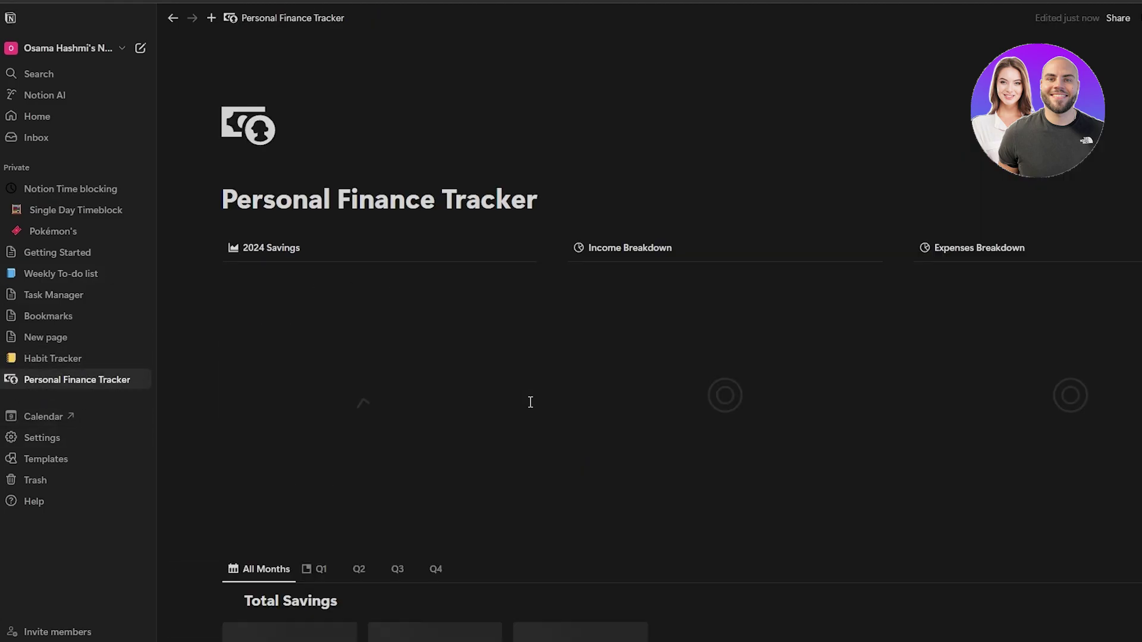
pyautogui.scroll(-14, 270, 439)
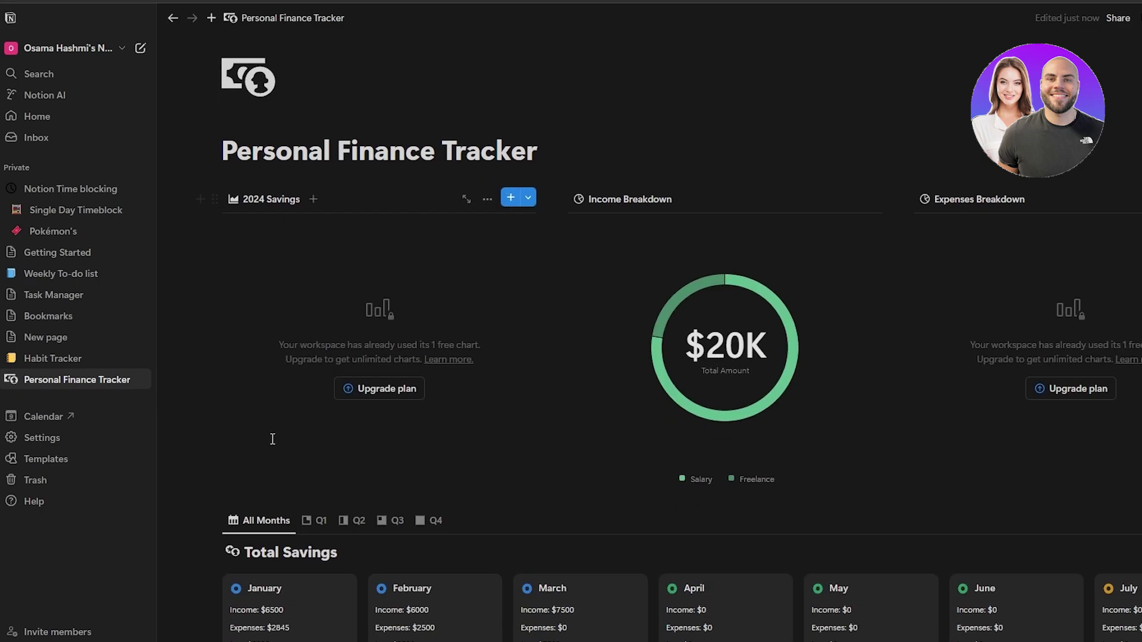
pyautogui.scroll(-3, 275, 450)
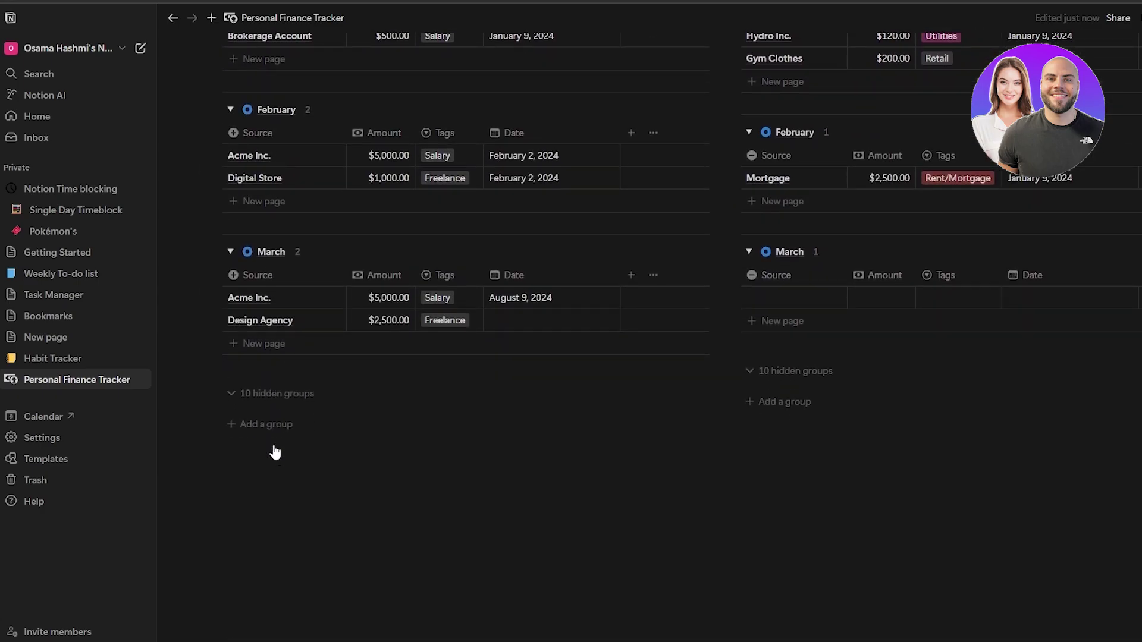
pyautogui.scroll(9, 275, 446)
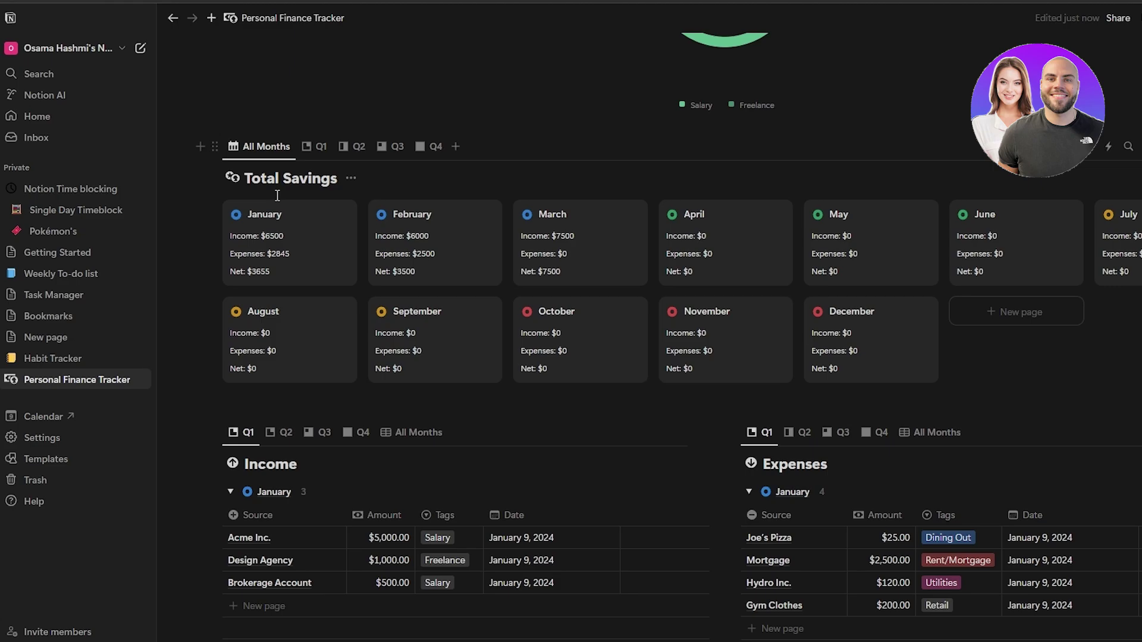
pyautogui.scroll(-9, 278, 195)
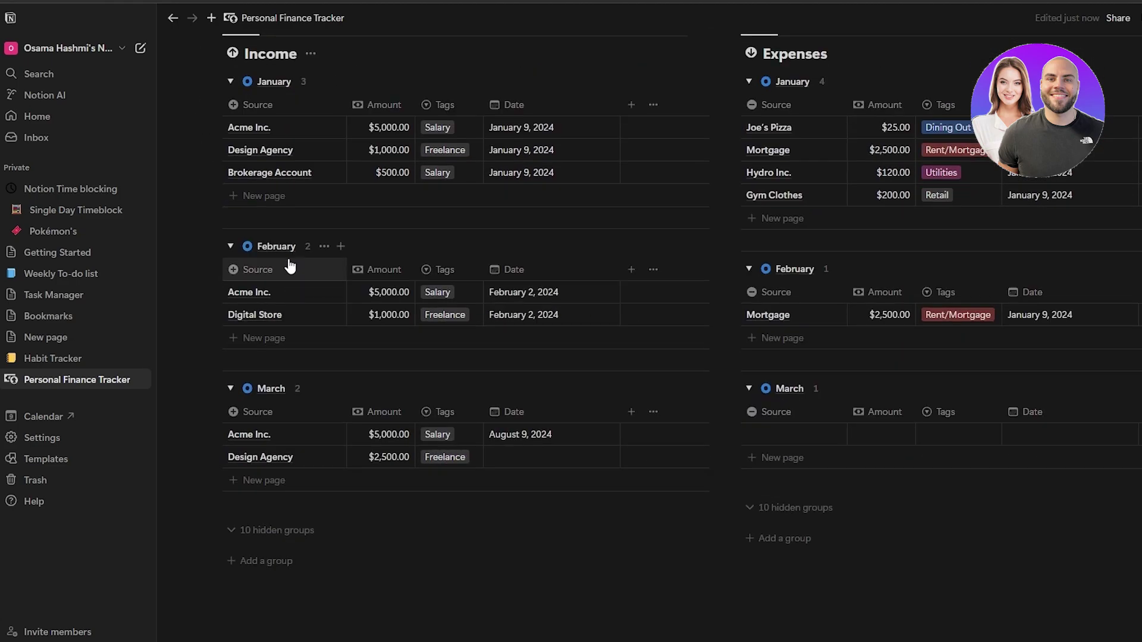
pyautogui.scroll(10, 480, 472)
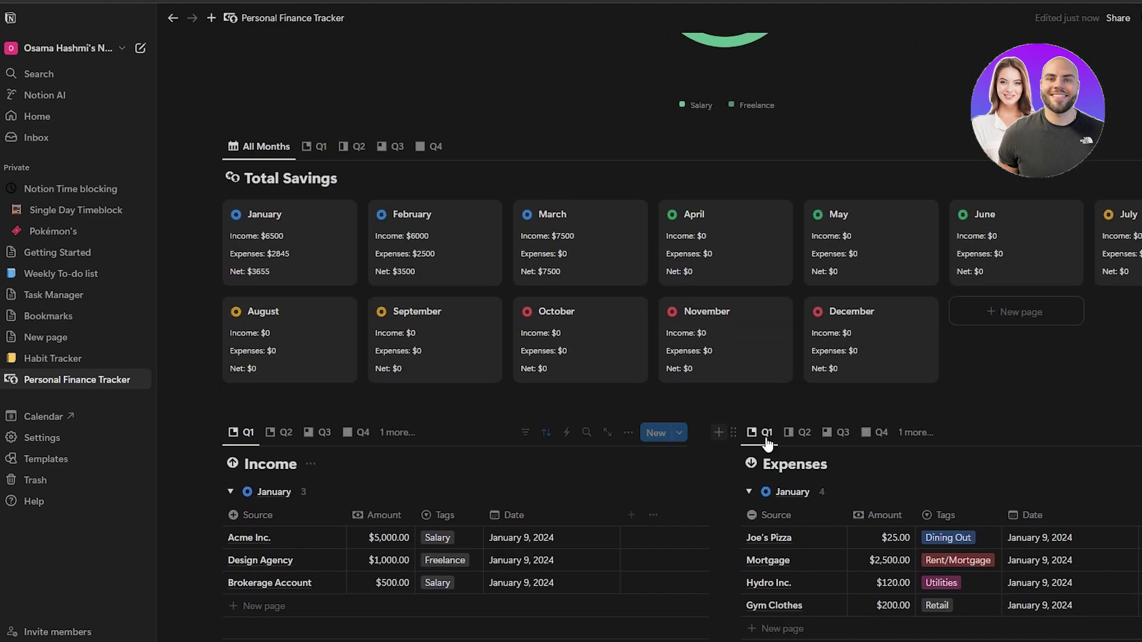
pyautogui.scroll(6, 863, 586)
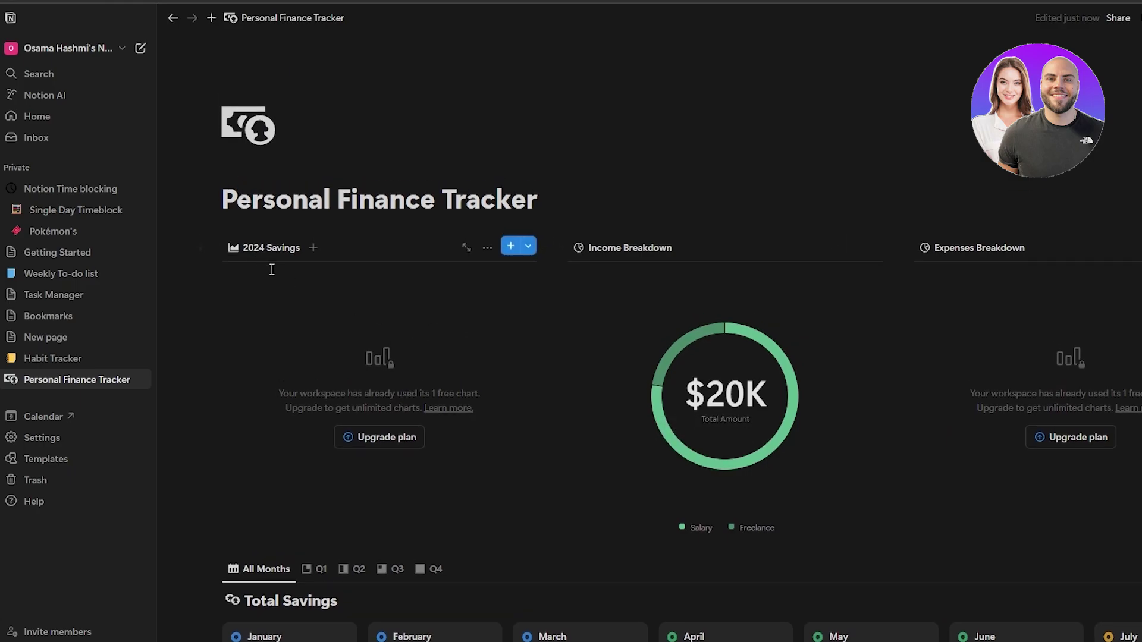
pyautogui.scroll(-3, 712, 245)
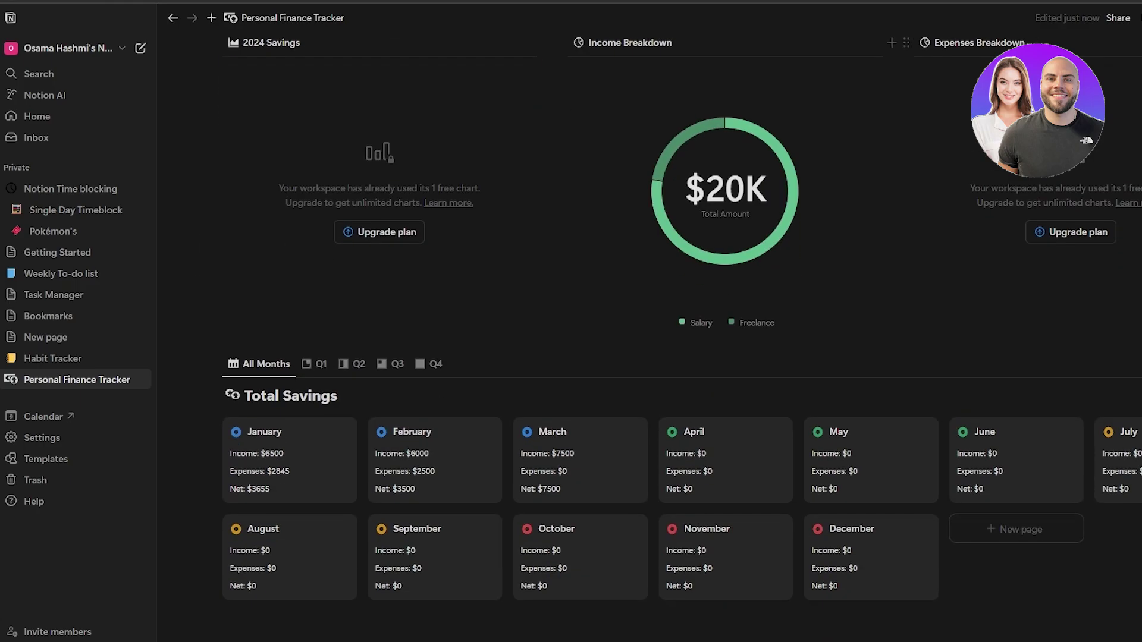
pyautogui.scroll(2, 714, 250)
pyautogui.moveTo(687, 279)
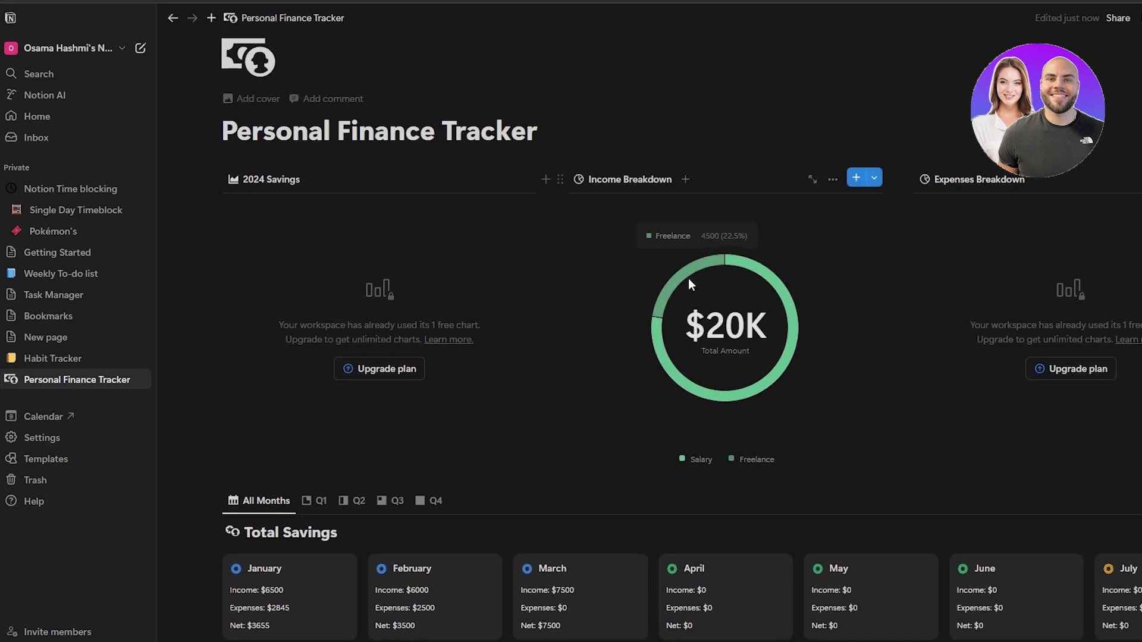
# Step: Switch the Total Savings section to its Q1 view
pyautogui.scroll(-3, 723, 265)
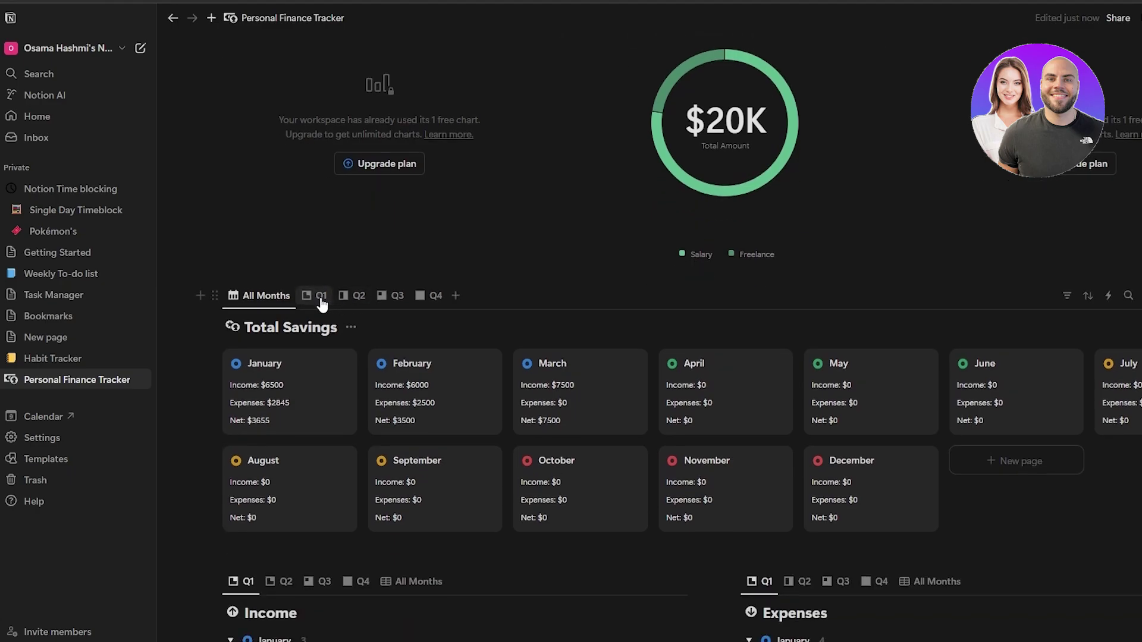
pyautogui.click(322, 297)
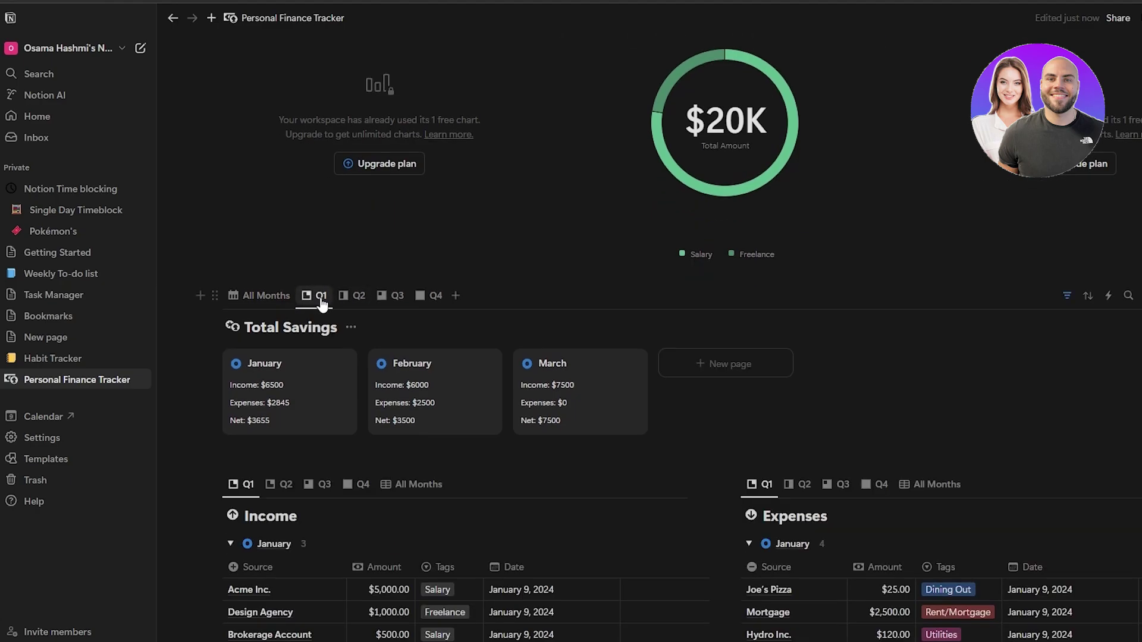
# Step: Look through the Q2, Q3 and Q4 views of Total Savings, return to All Months and review the whole page
pyautogui.click(357, 297)
pyautogui.click(395, 297)
pyautogui.click(433, 300)
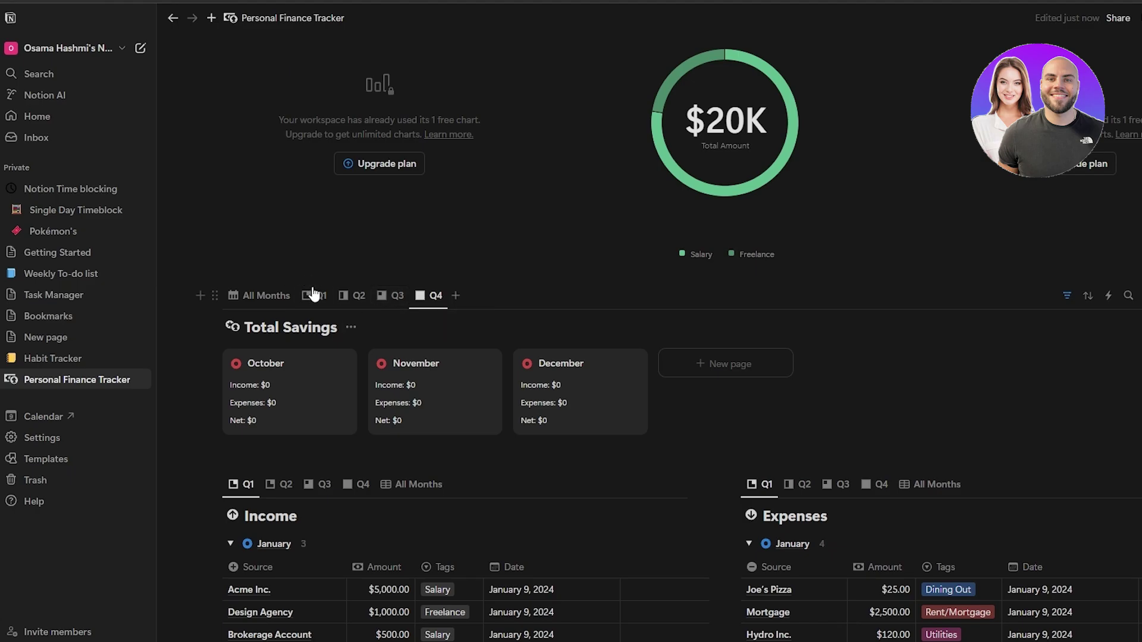
pyautogui.click(257, 303)
pyautogui.scroll(-10, 262, 306)
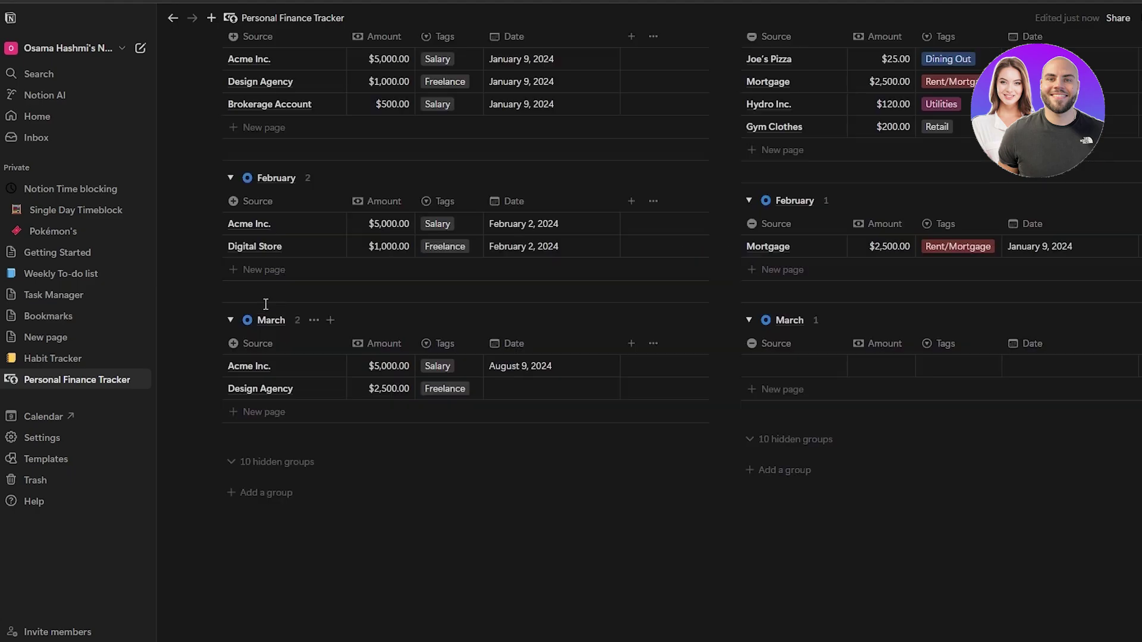
pyautogui.scroll(14, 345, 494)
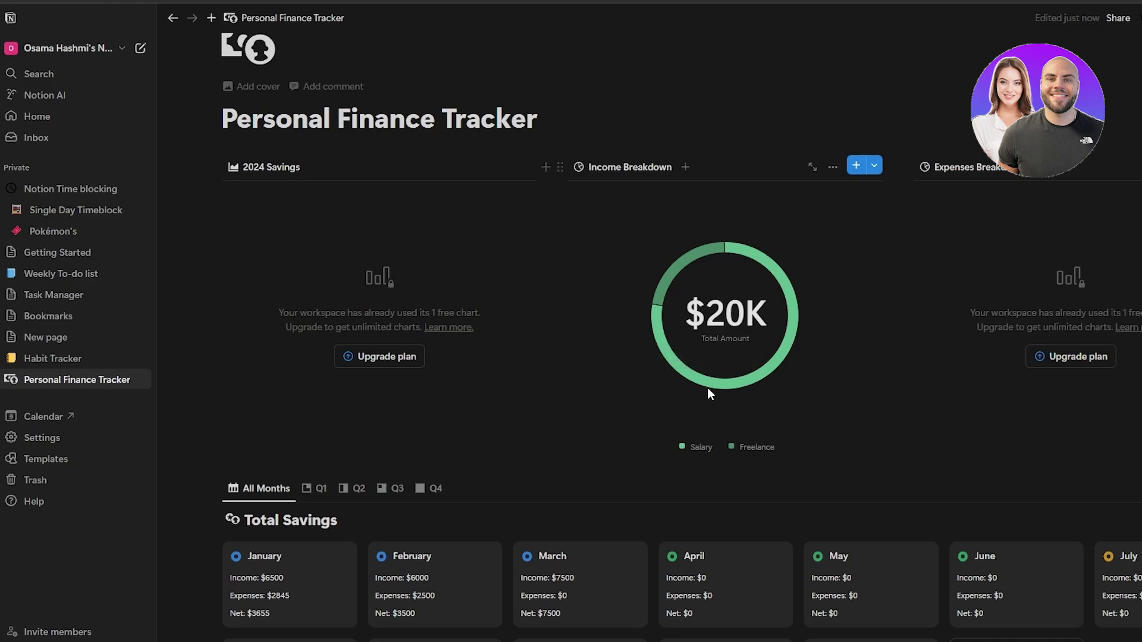
pyautogui.scroll(2, 708, 388)
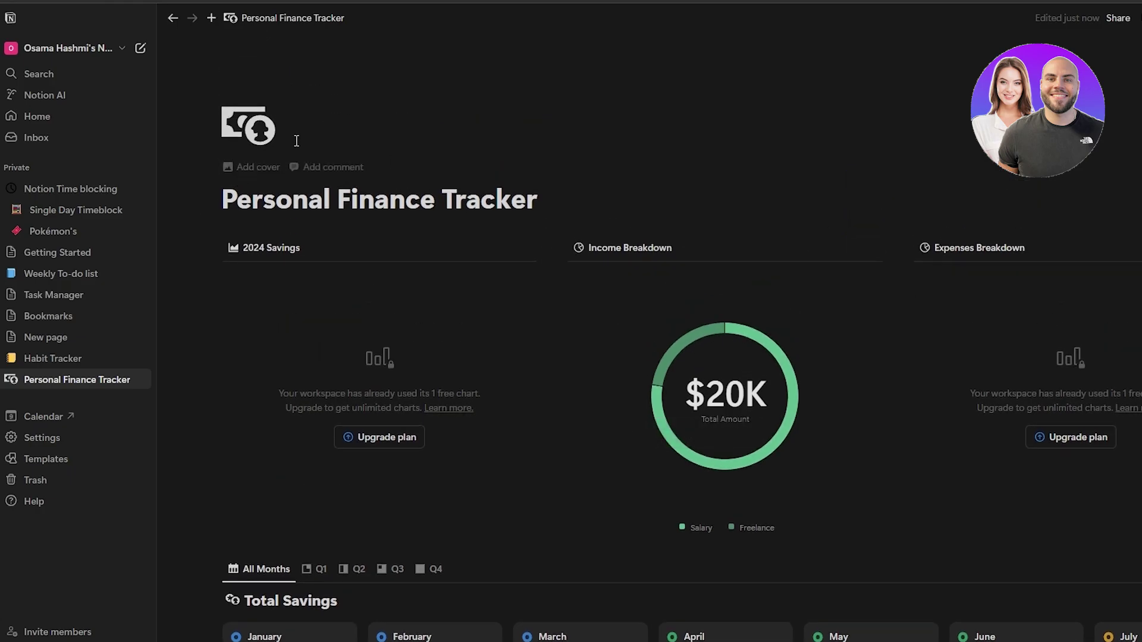
# Step: Check the view types offered for 2024 Savings and add a Chart view to the Total Savings section
pyautogui.click(313, 248)
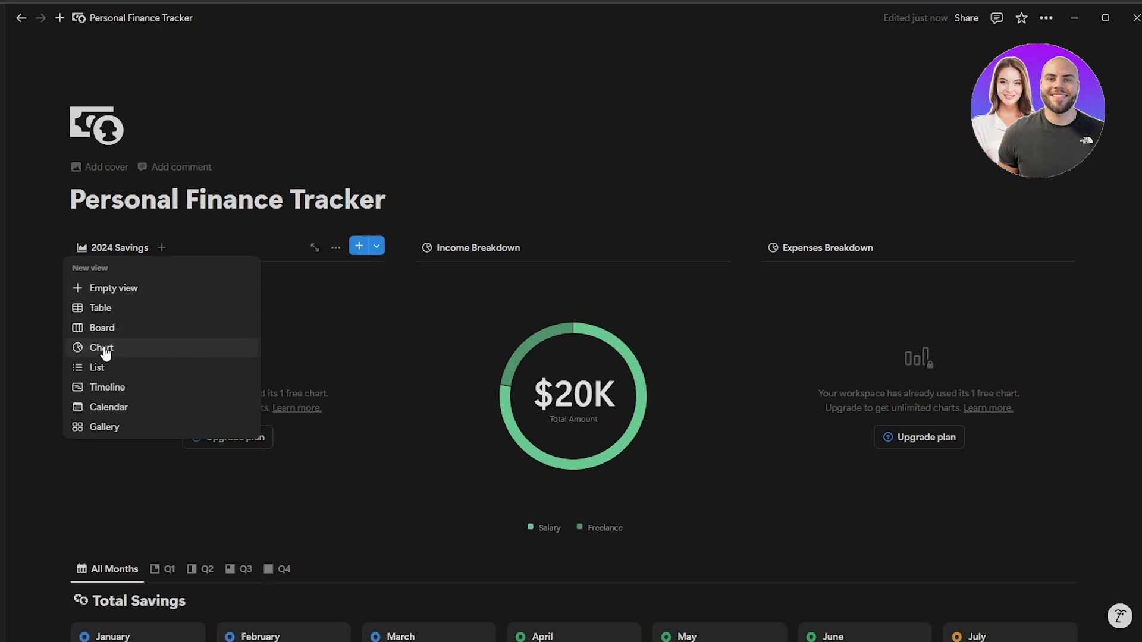
pyautogui.click(675, 502)
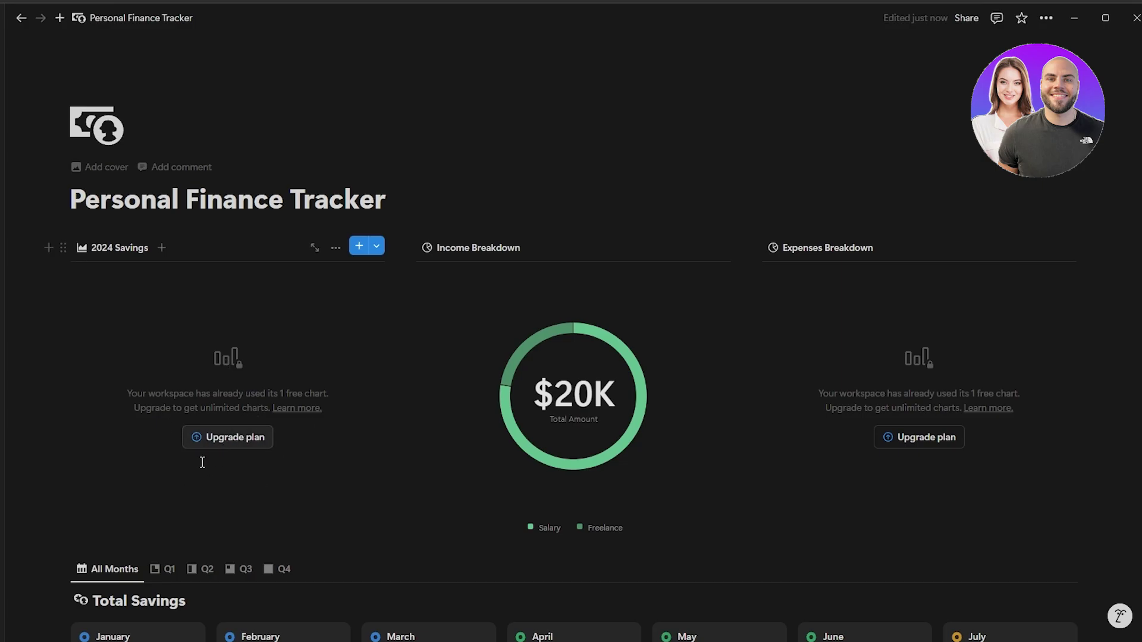
pyautogui.scroll(-7, 495, 452)
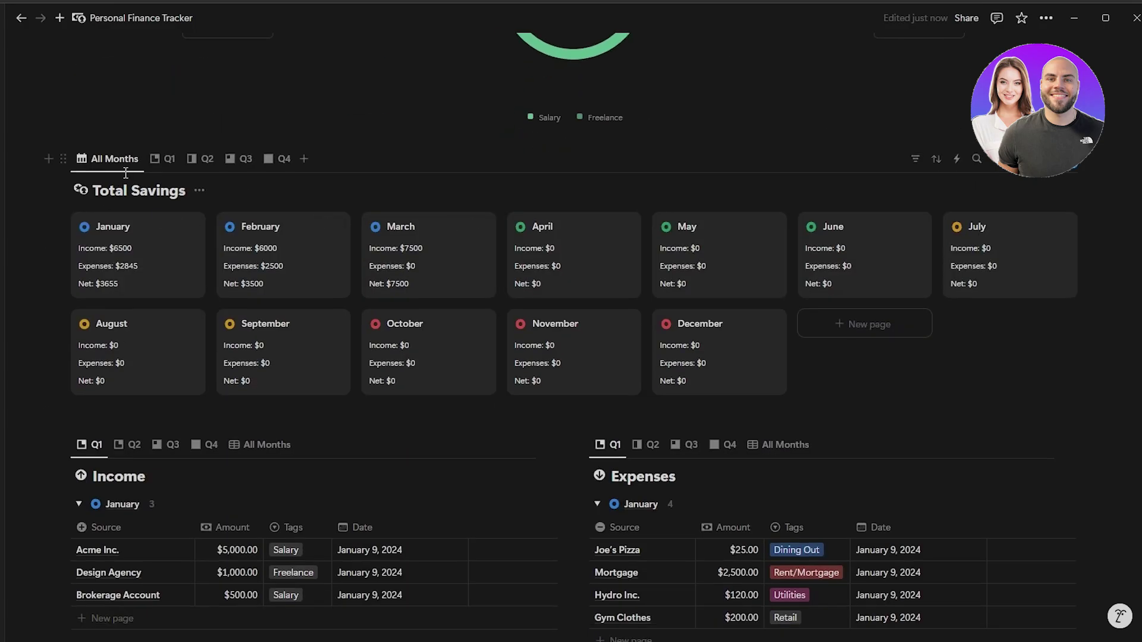
pyautogui.click(305, 160)
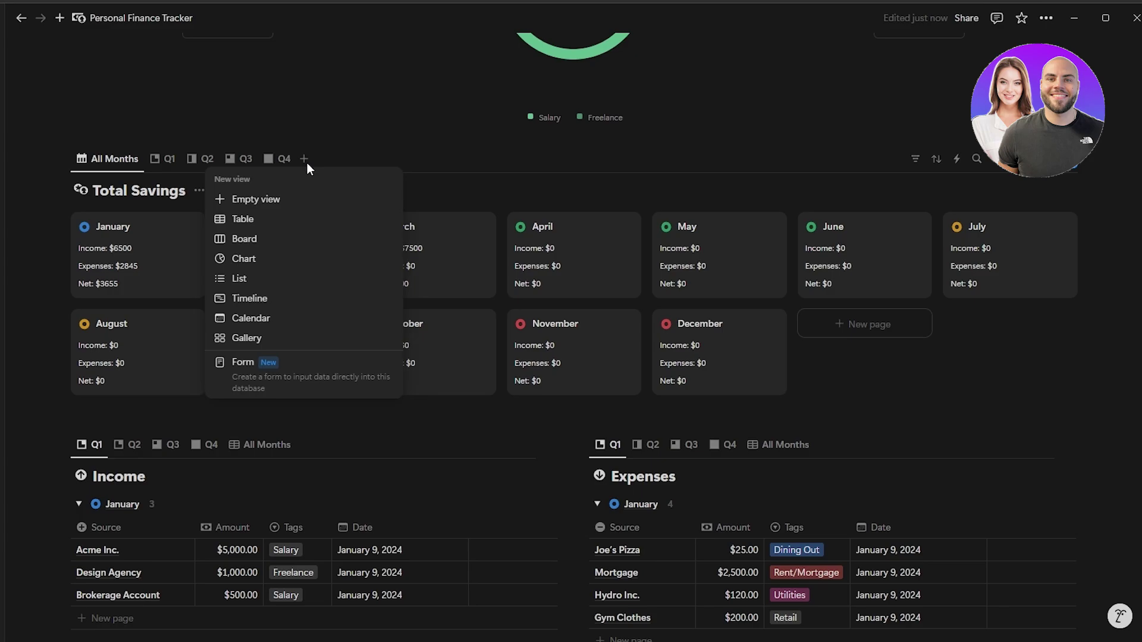
pyautogui.click(307, 262)
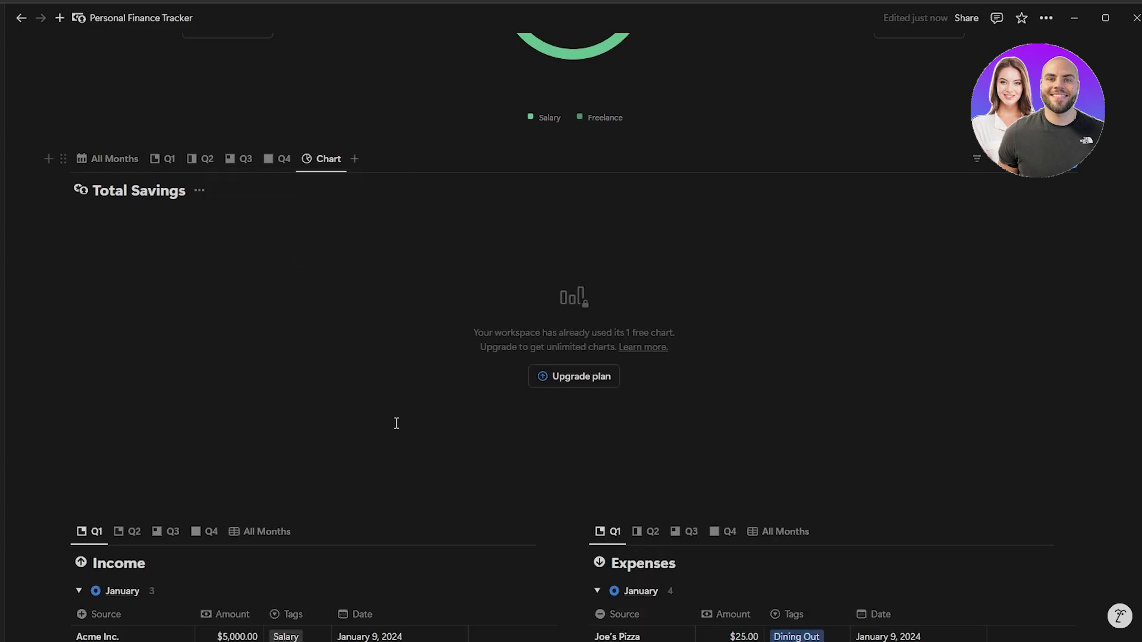
pyautogui.scroll(7, 515, 296)
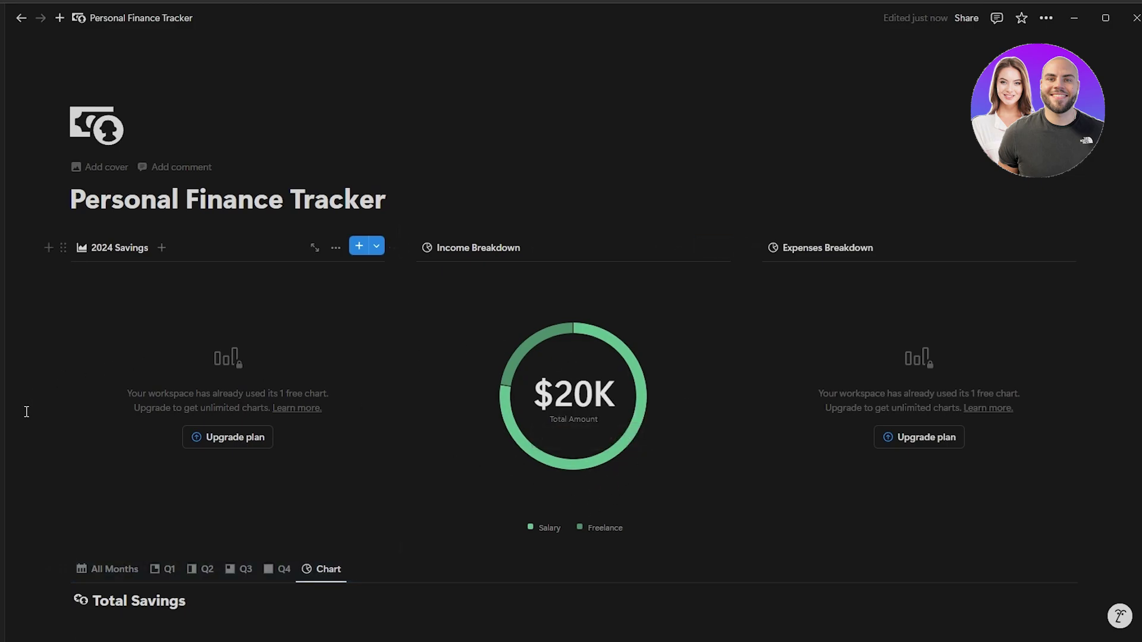
# Step: Open the Pokémon's page and examine the Pokemon table with its Name, HP, Attack, Defense and Type columns
pyautogui.hotkey('ctrl', '\\')
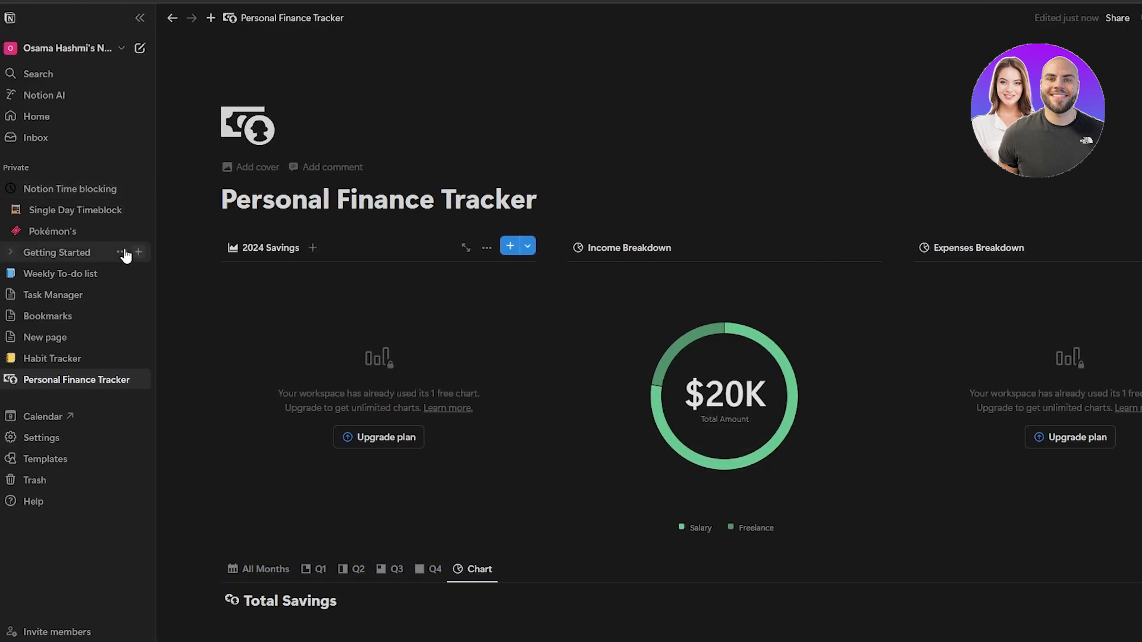
pyautogui.click(68, 233)
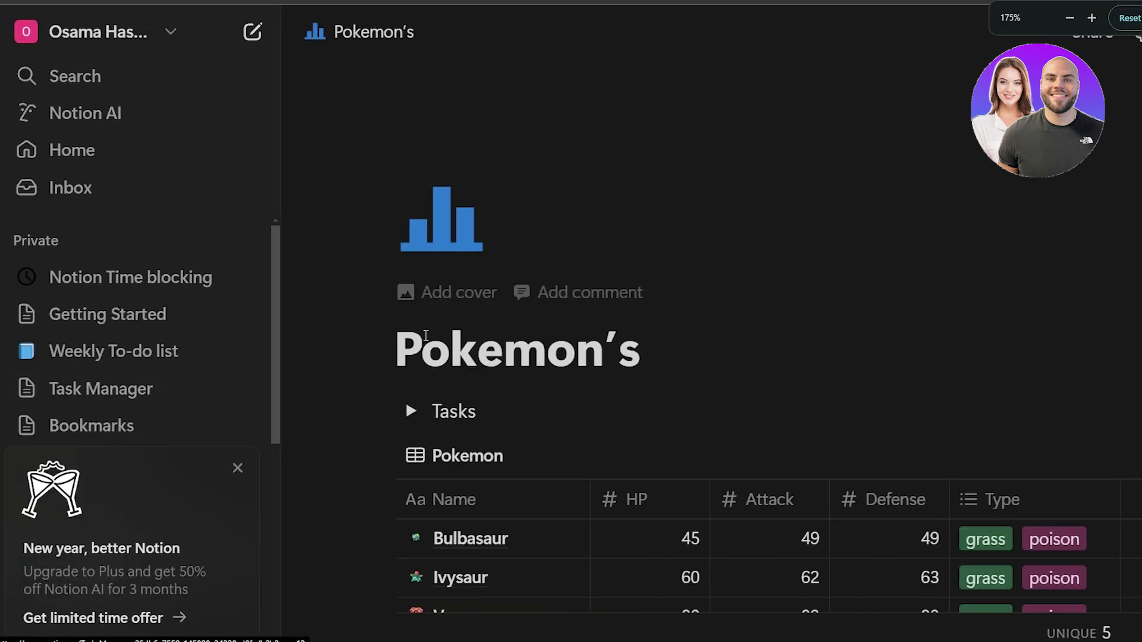
pyautogui.scroll(-4, 230, 232)
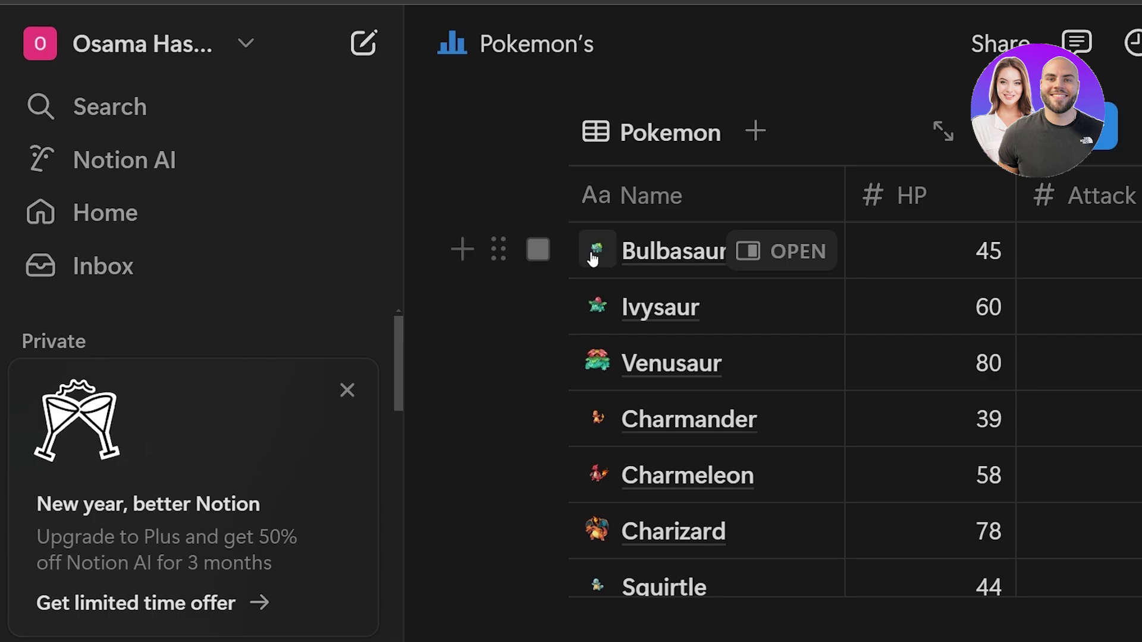
pyautogui.hotkey('ctrl', '+')
pyautogui.hotkey('ctrl', '+')
pyautogui.hotkey('ctrl', '+')
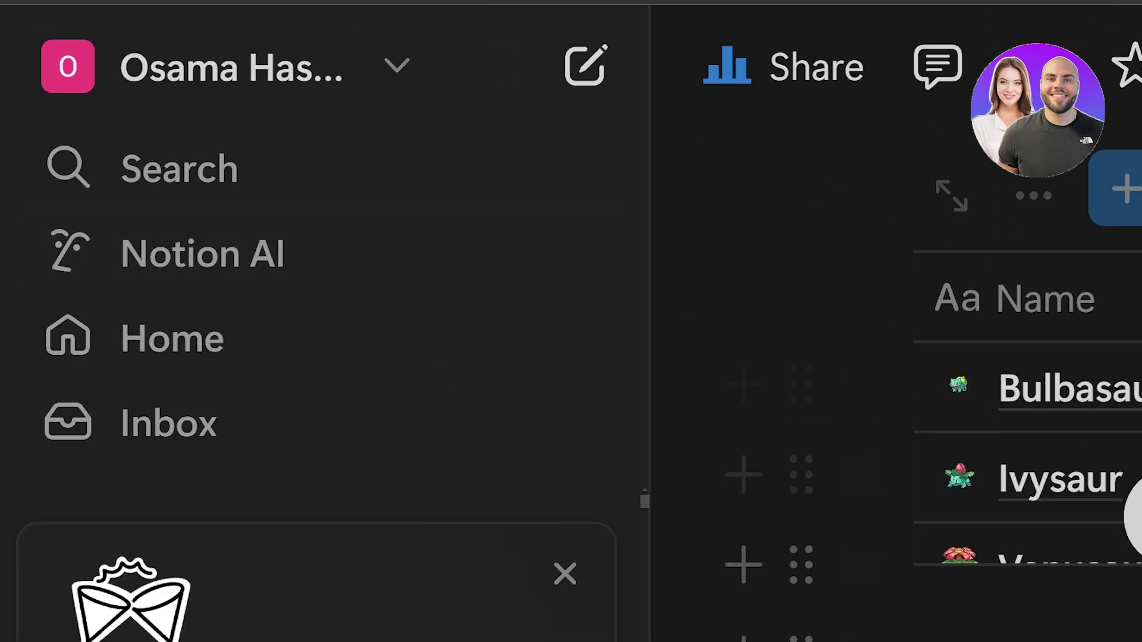
pyautogui.hotkey('ctrl', '0')
pyautogui.scroll(-3, 593, 375)
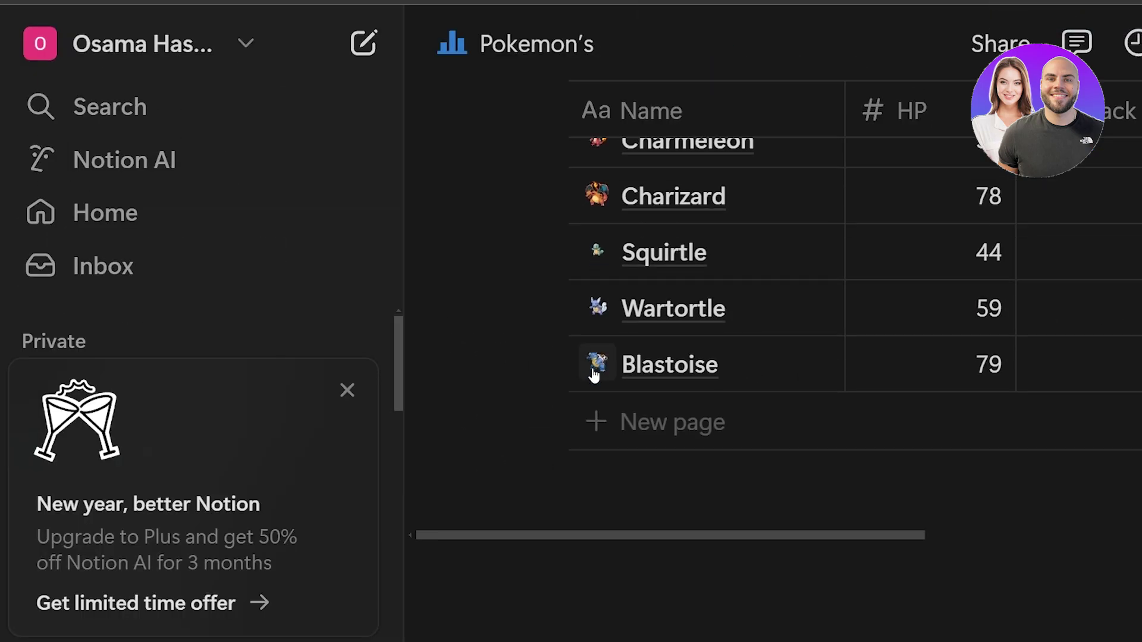
pyautogui.hotkey('ctrl', '0')
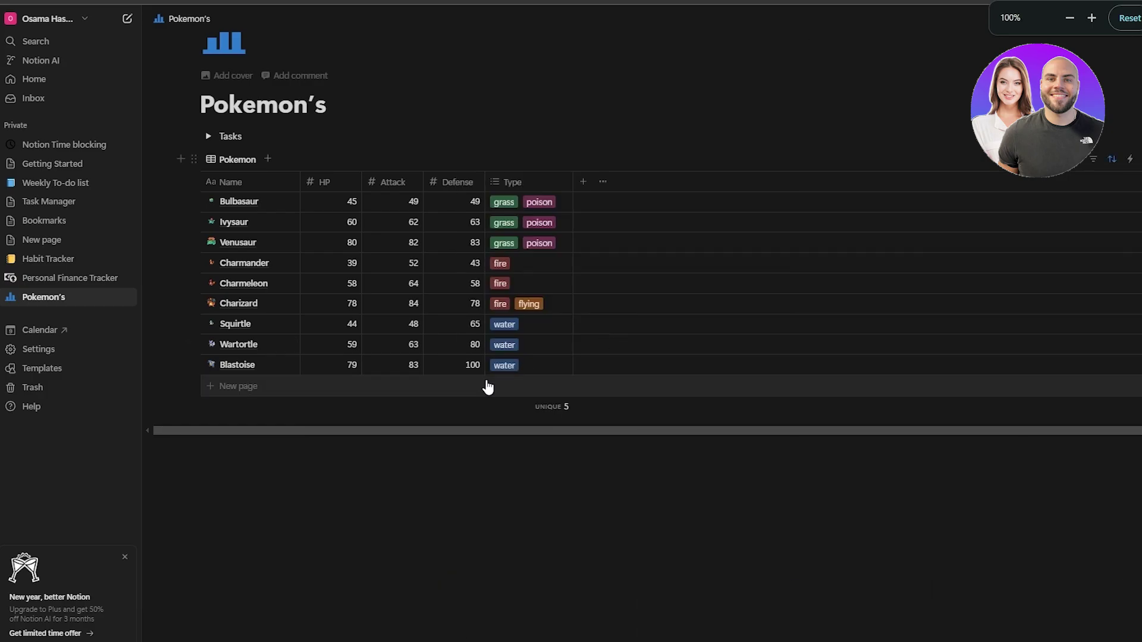
pyautogui.hotkey('ctrl', '+')
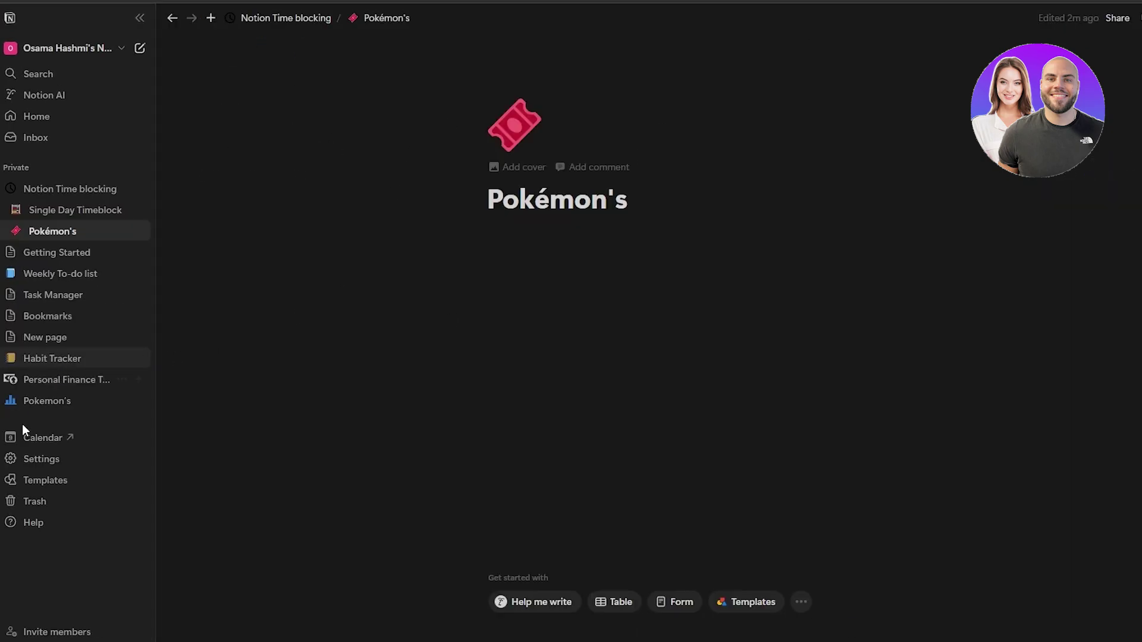
# Step: Open the Pokemon's page that holds the Pokemon table and add a Chart view to its database
pyautogui.click(32, 403)
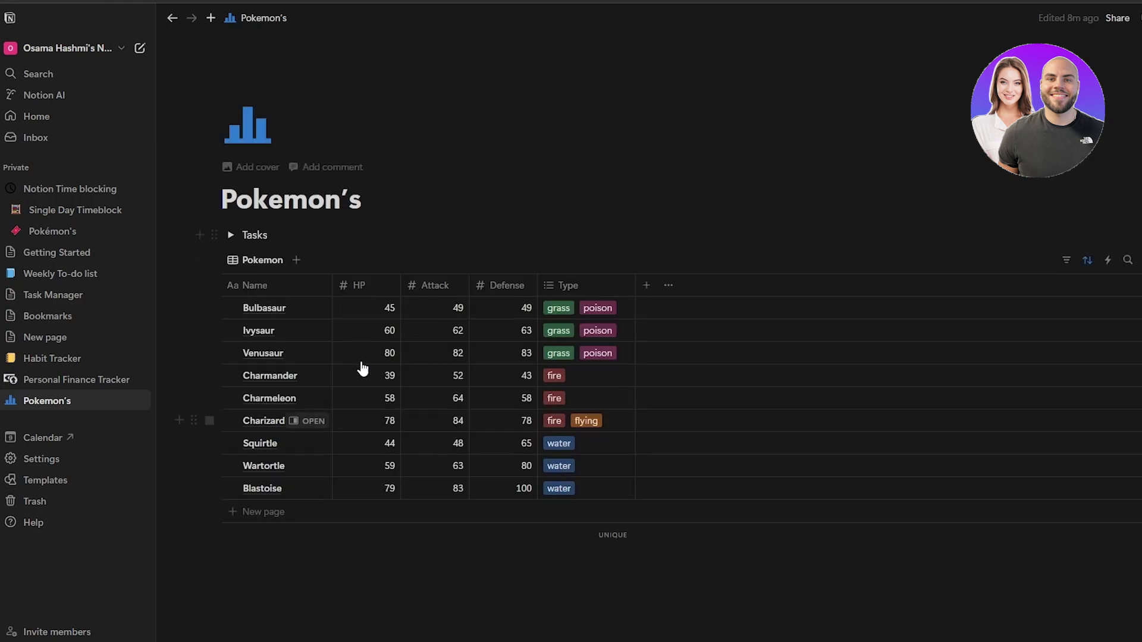
pyautogui.scroll(-2, 236, 401)
pyautogui.scroll(3, 318, 268)
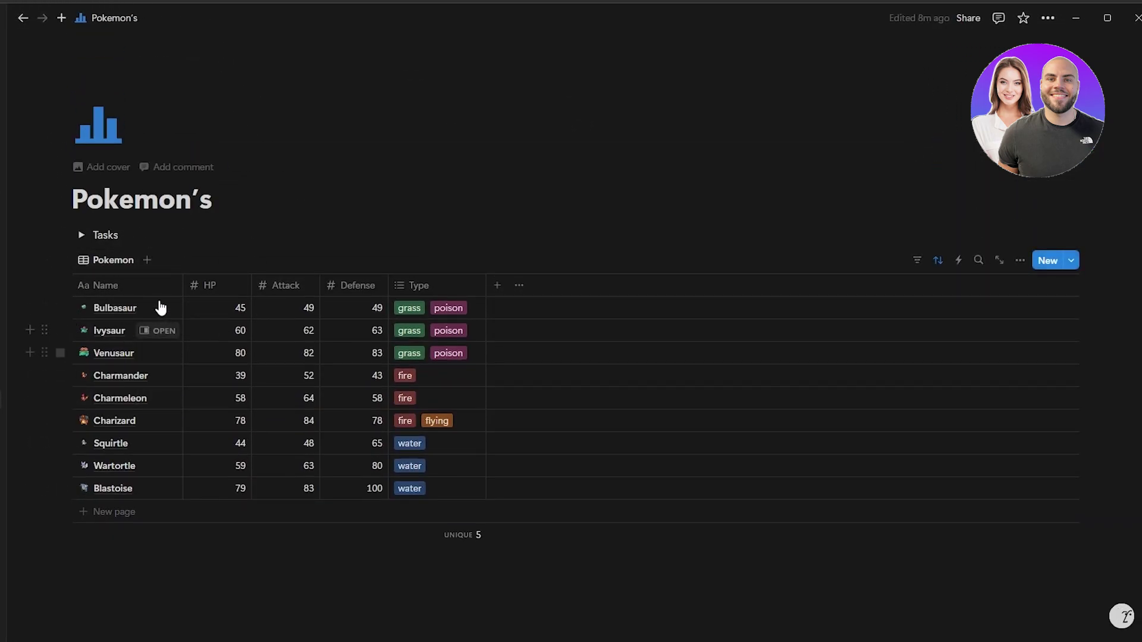
pyautogui.click(151, 260)
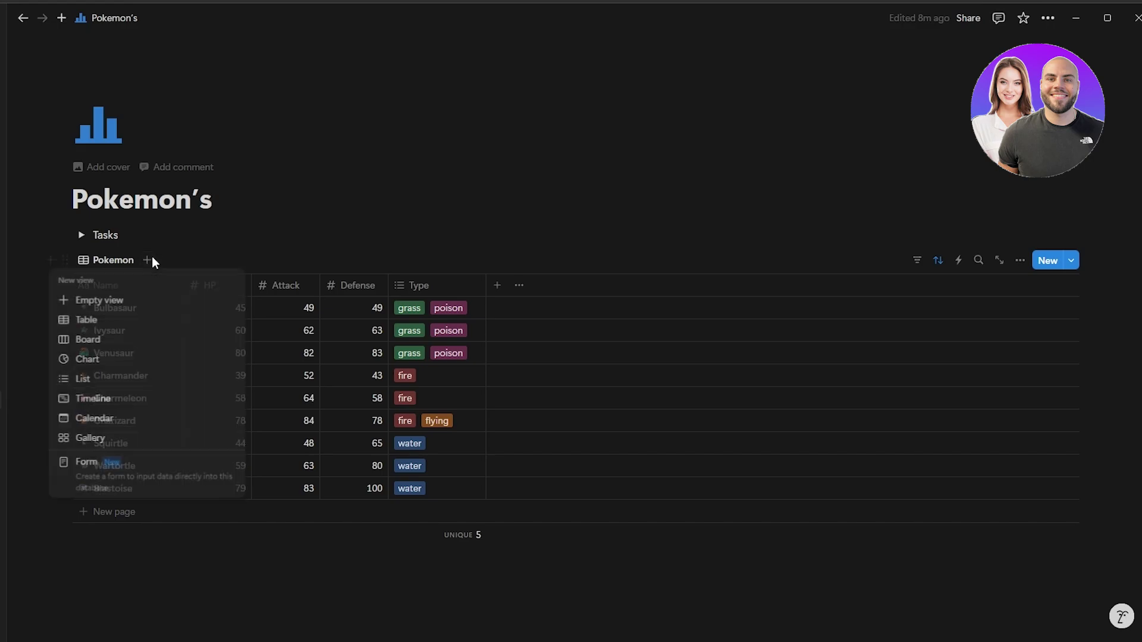
pyautogui.click(82, 361)
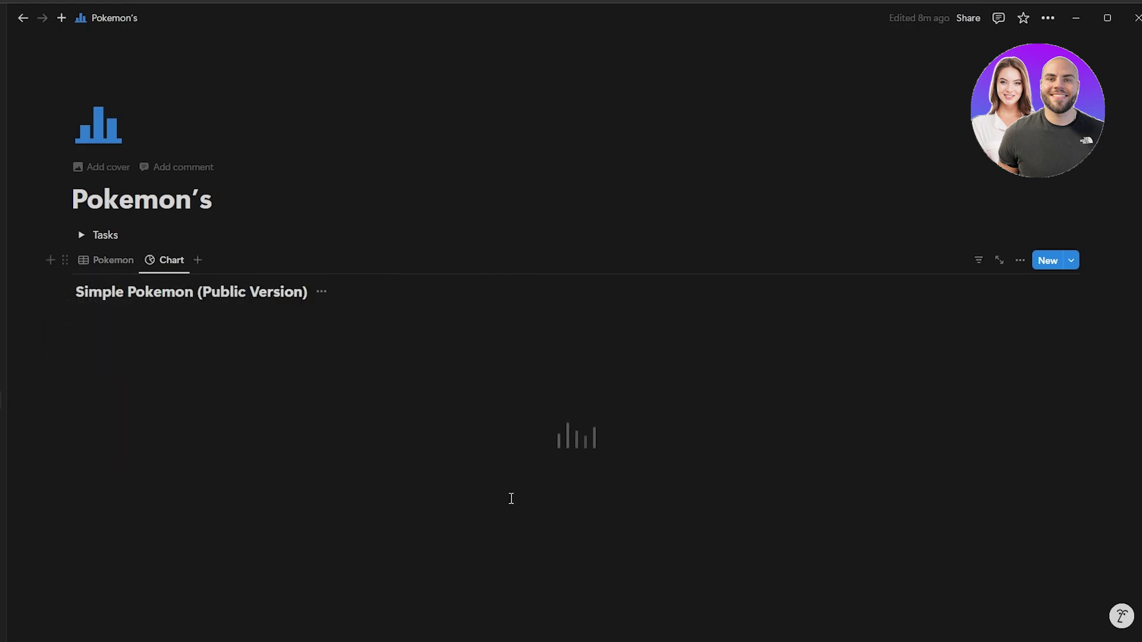
pyautogui.scroll(-2, 512, 494)
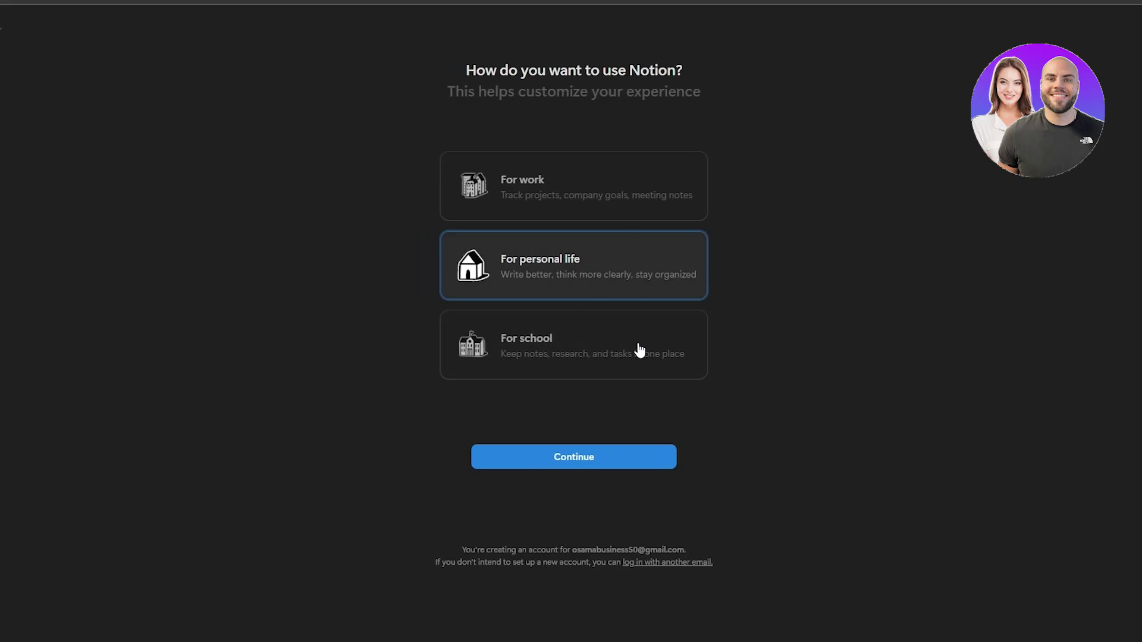
# Step: Go through the new account's setup questions with personal life as the intended use, and skip selecting interests
pyautogui.click(565, 459)
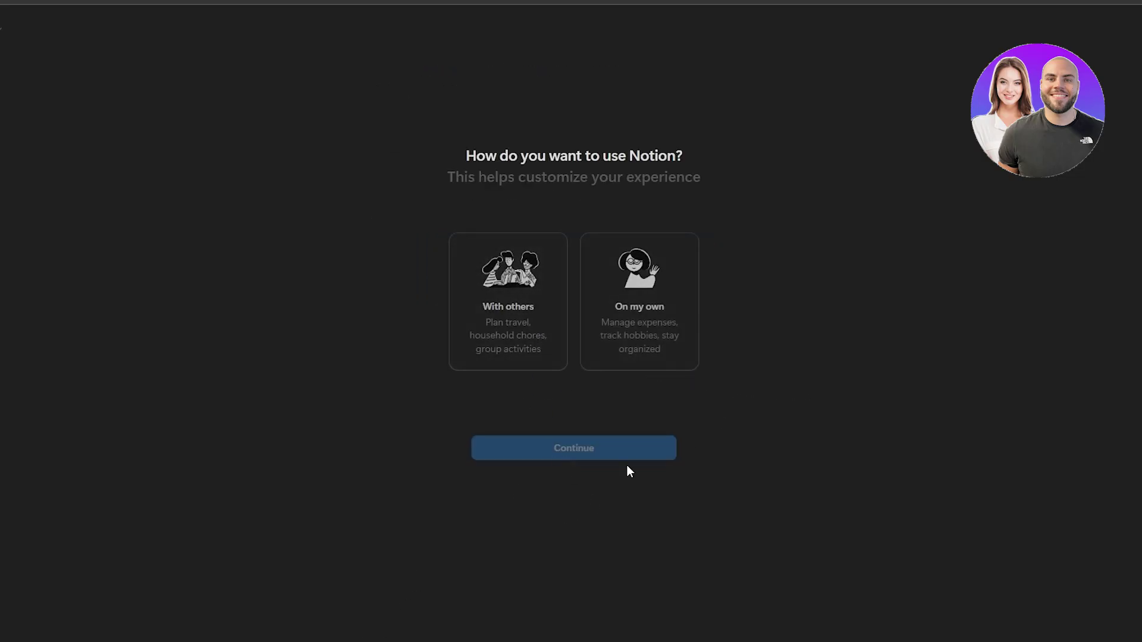
pyautogui.click(565, 366)
pyautogui.click(596, 458)
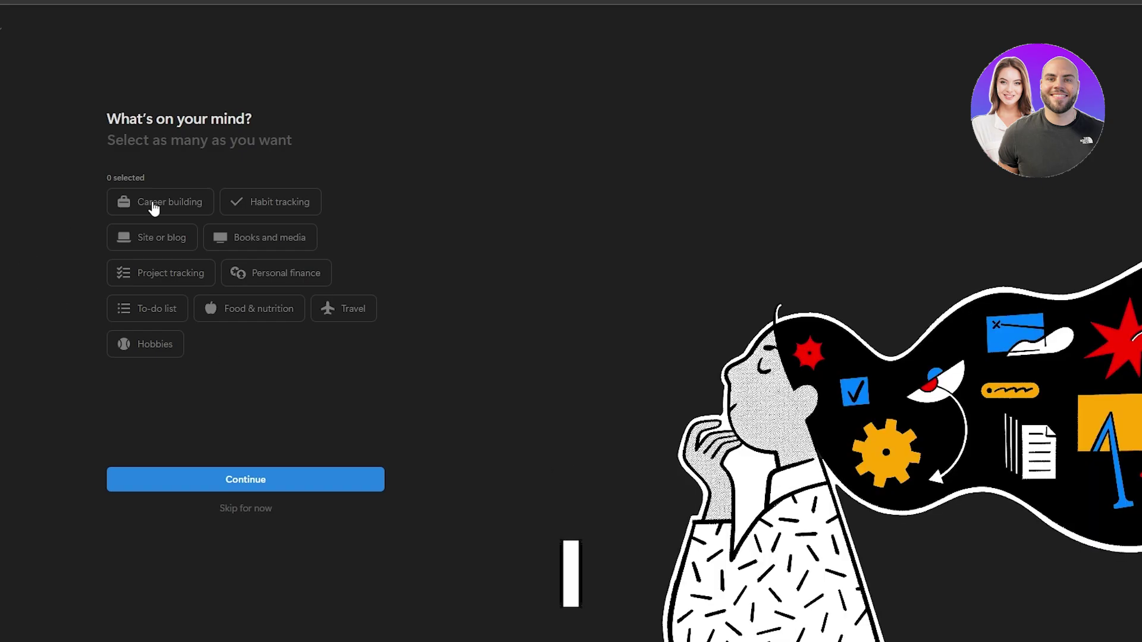
pyautogui.click(191, 509)
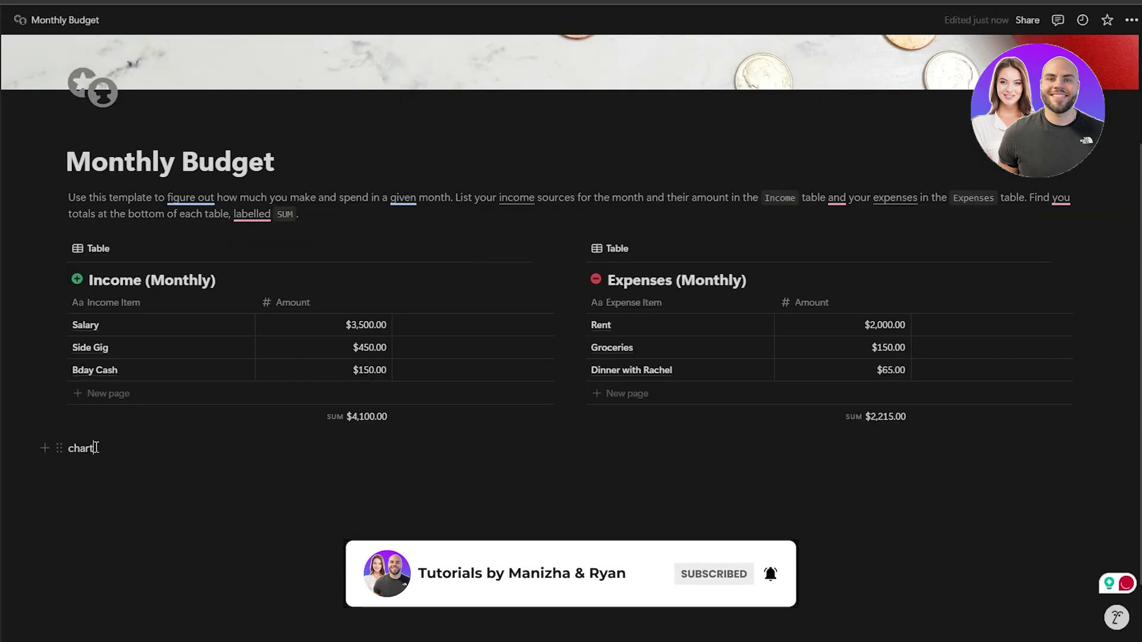
# Step: Replace the word "chart" below the Monthly Budget tables with a Line chart block sourced from Income (Monthly)
pyautogui.doubleClick(94, 448)
pyautogui.press('BackSpace')
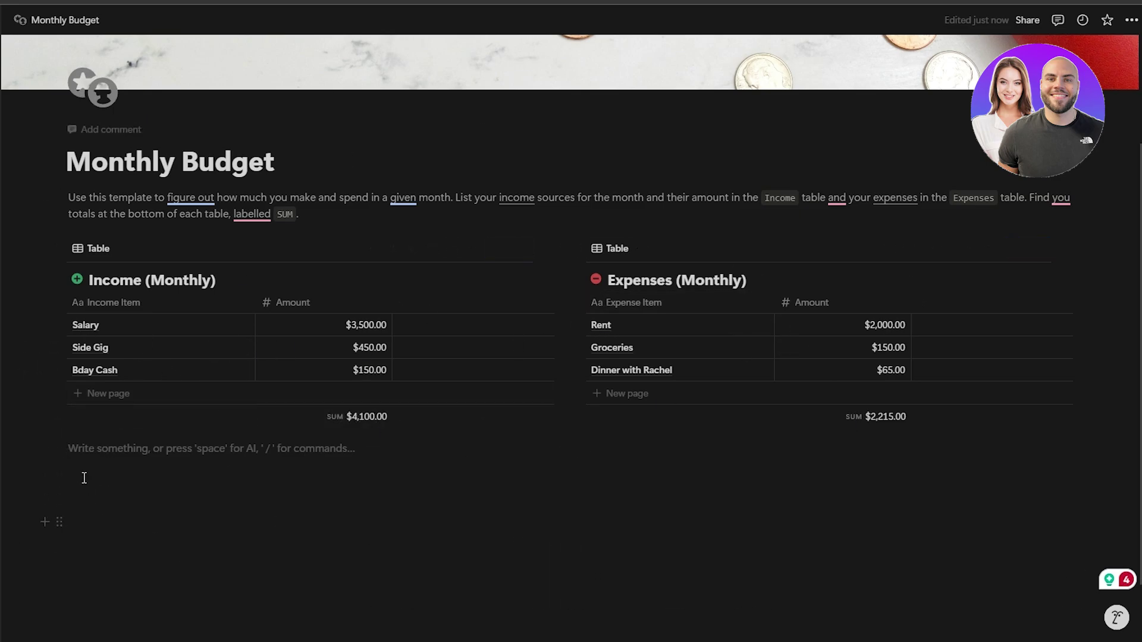
pyautogui.click(86, 443)
pyautogui.write('/chart')
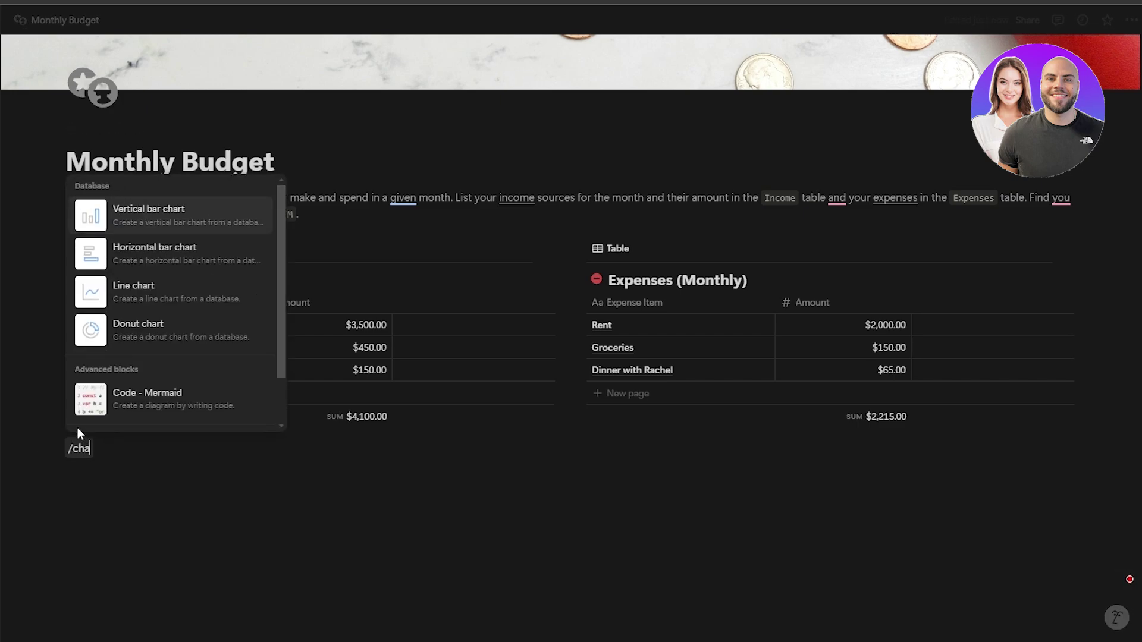
pyautogui.click(184, 301)
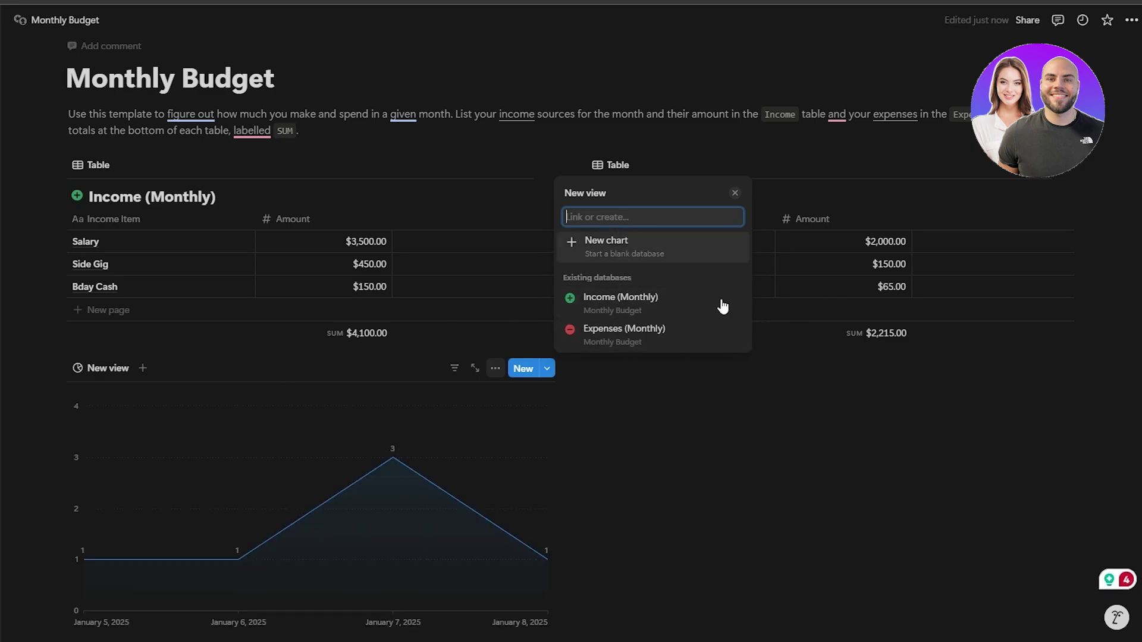
pyautogui.click(636, 313)
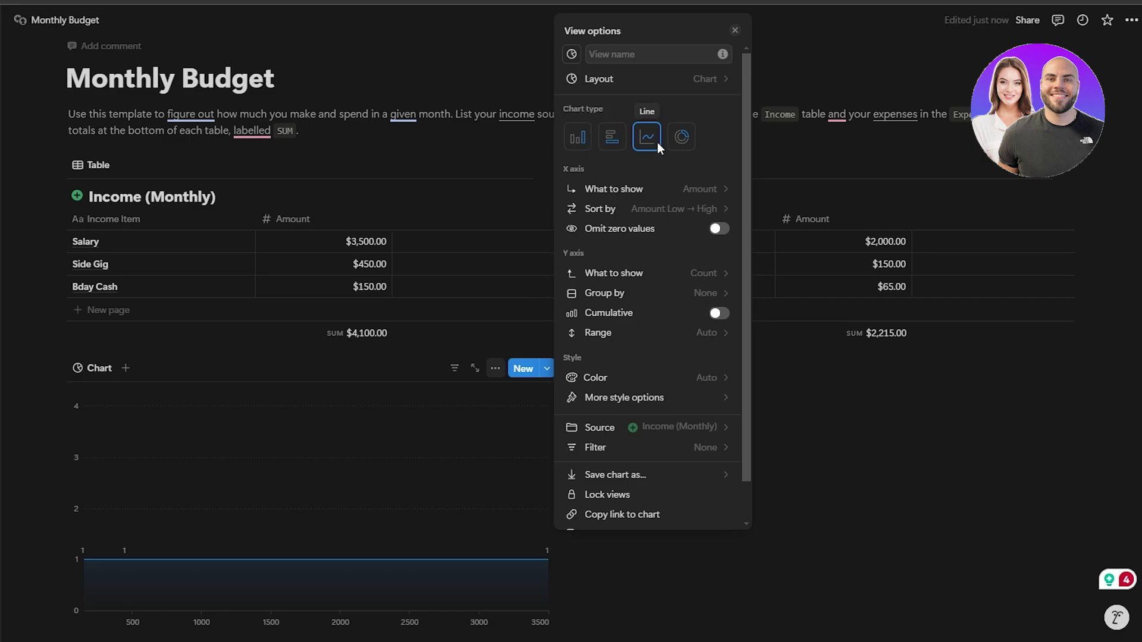
# Step: Change the income chart to a vertical bar chart and set its X axis to show Income Item
pyautogui.click(680, 138)
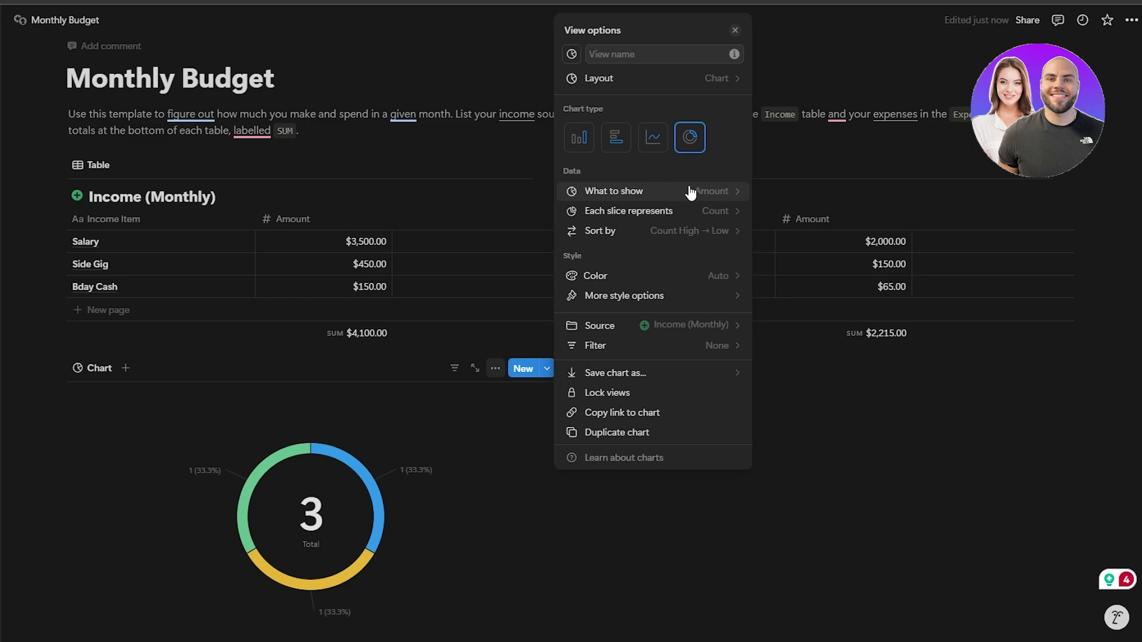
pyautogui.click(577, 138)
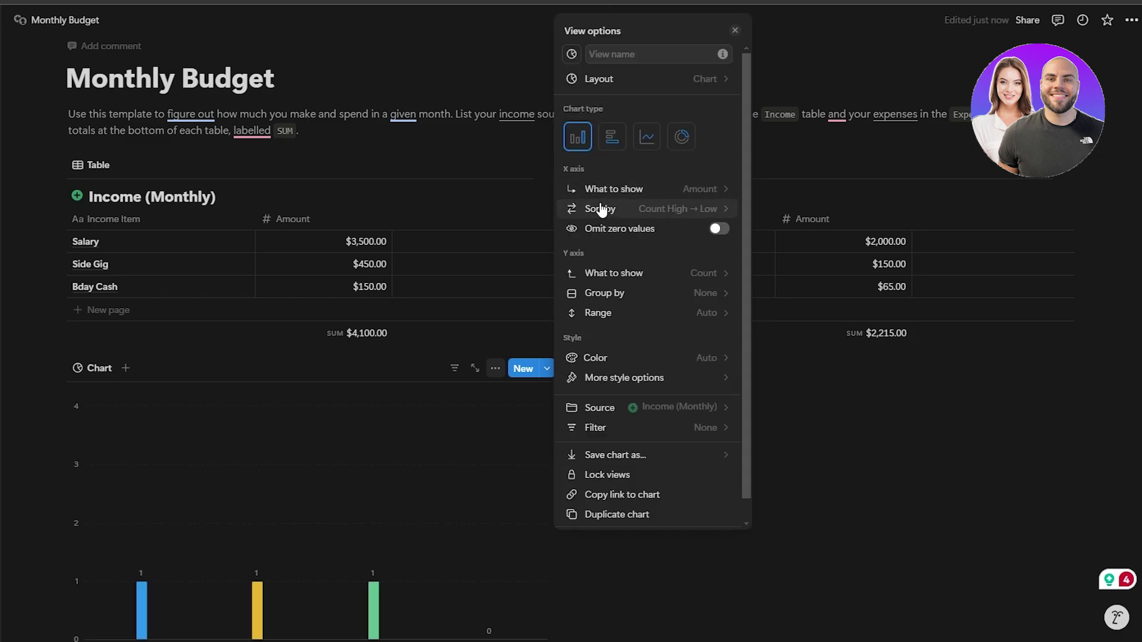
pyautogui.click(701, 187)
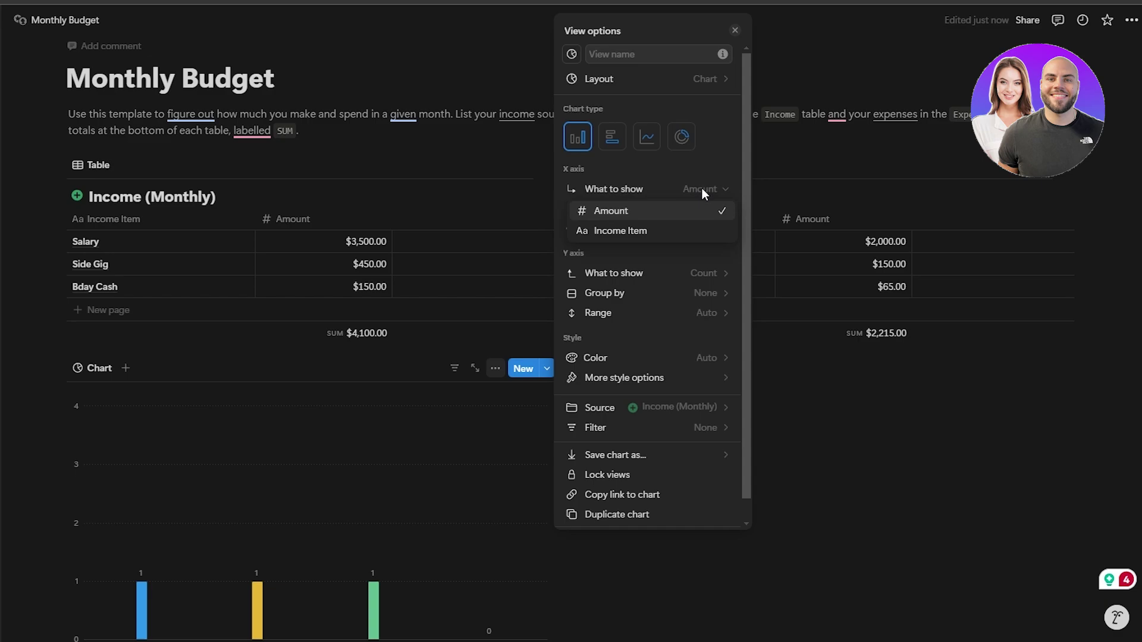
pyautogui.click(658, 232)
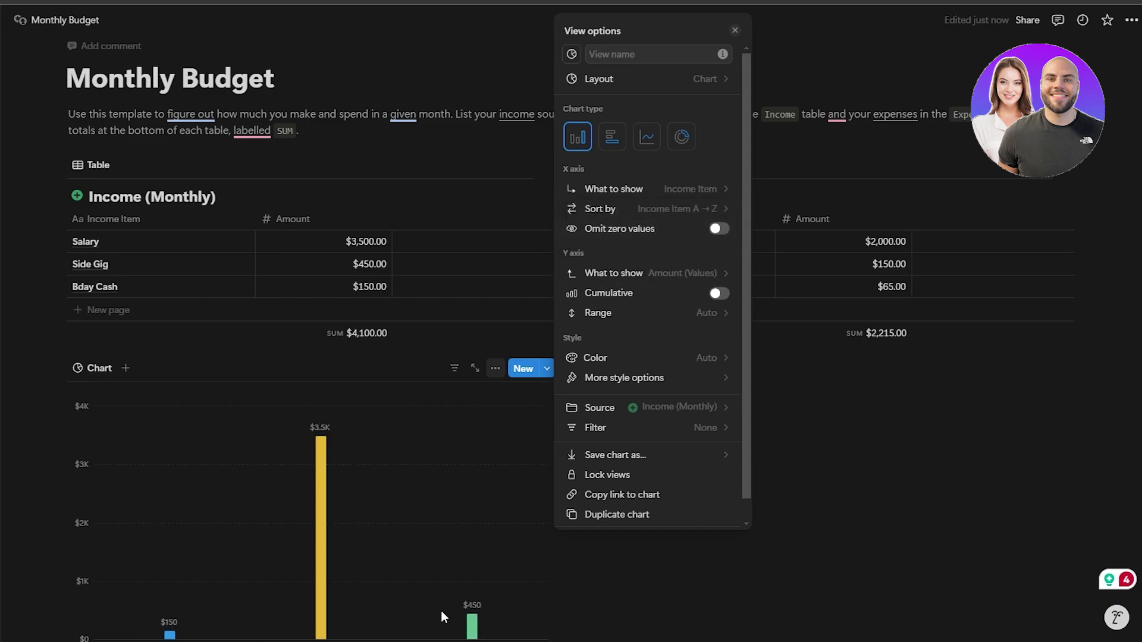
pyautogui.click(824, 553)
# Step: Sort the income chart's X axis by Amount Low → High
pyautogui.scroll(-4, 824, 550)
pyautogui.scroll(3, 824, 548)
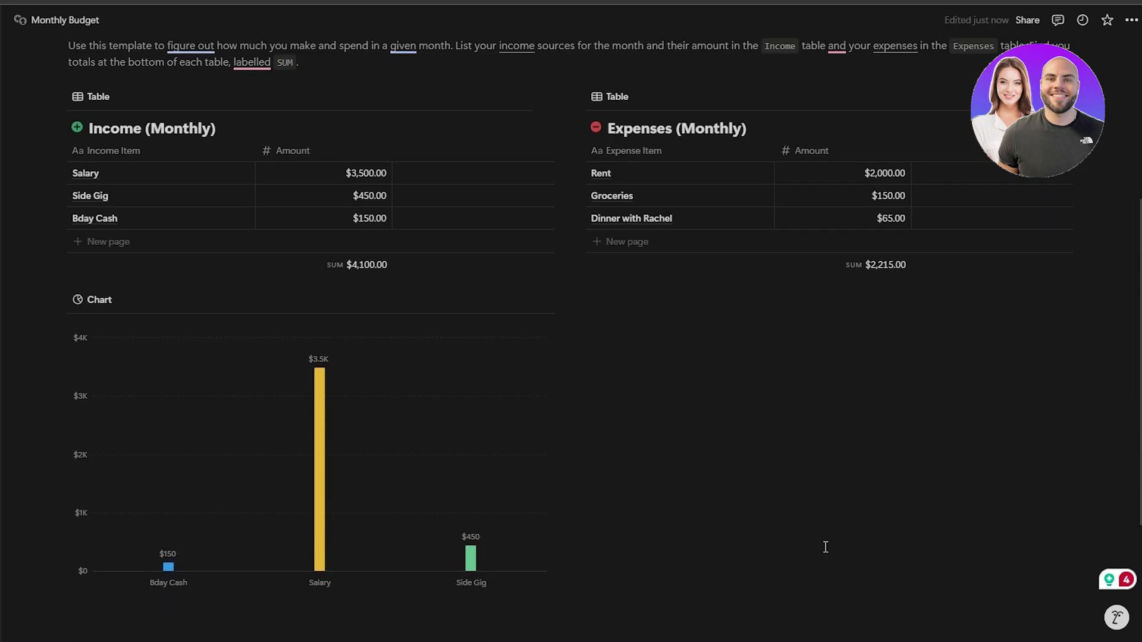
pyautogui.scroll(-1, 825, 547)
pyautogui.click(495, 233)
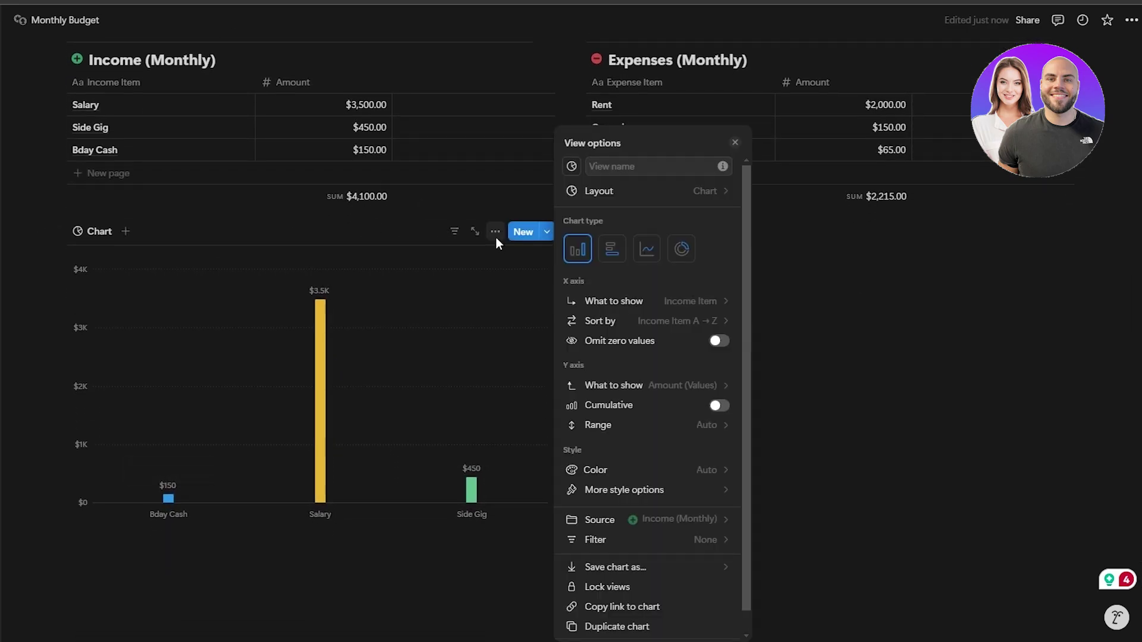
pyautogui.scroll(-1, 714, 226)
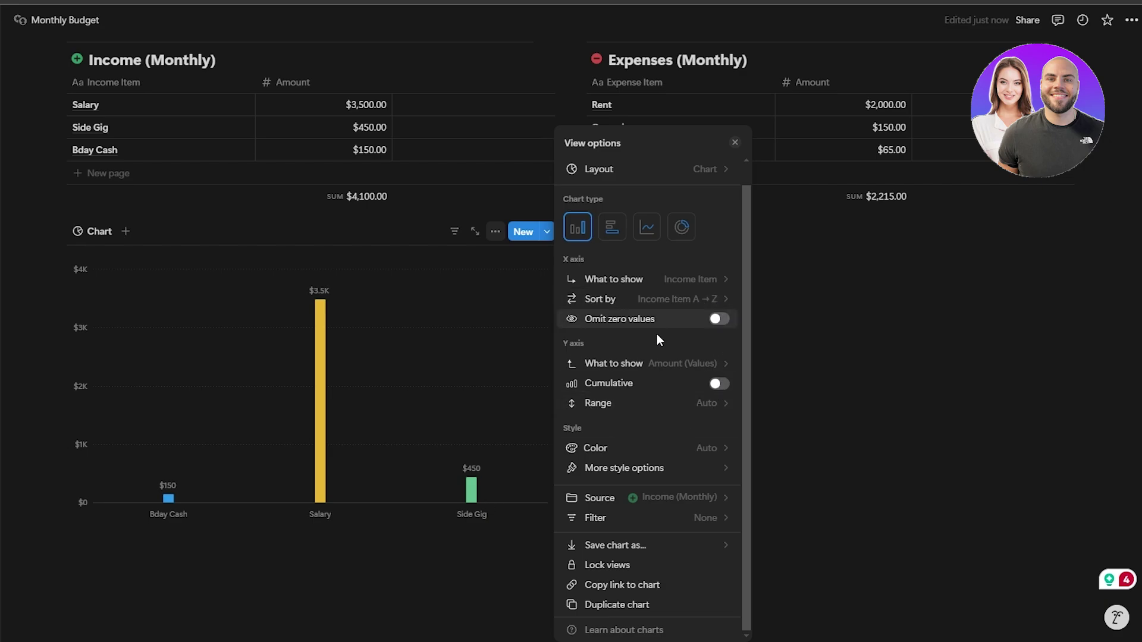
pyautogui.click(676, 301)
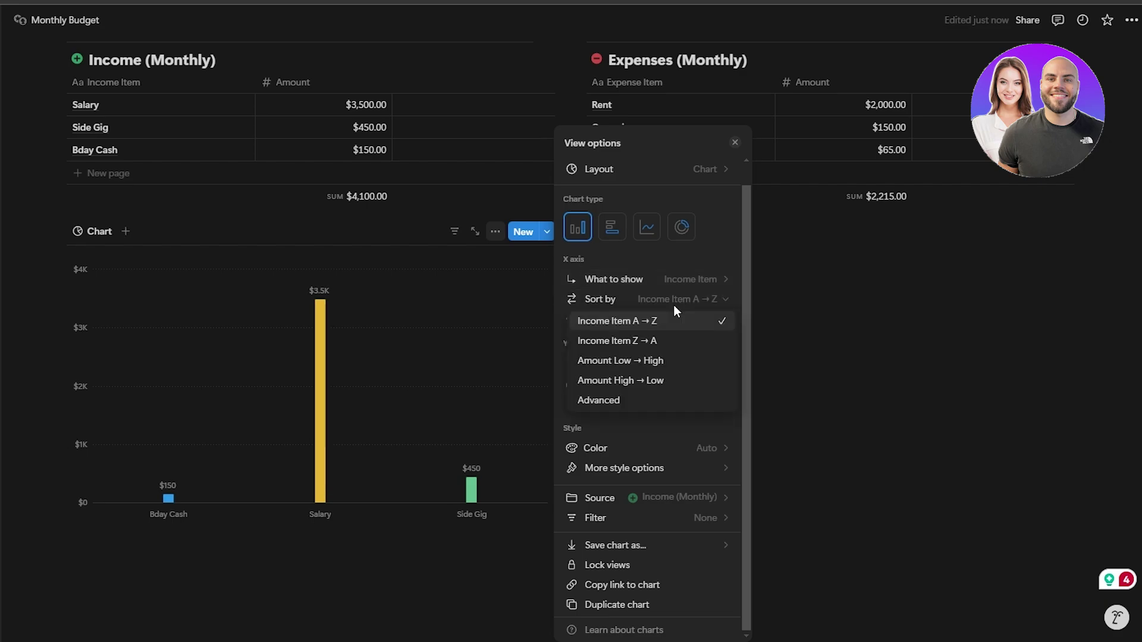
pyautogui.click(674, 304)
pyautogui.click(676, 301)
pyautogui.click(673, 360)
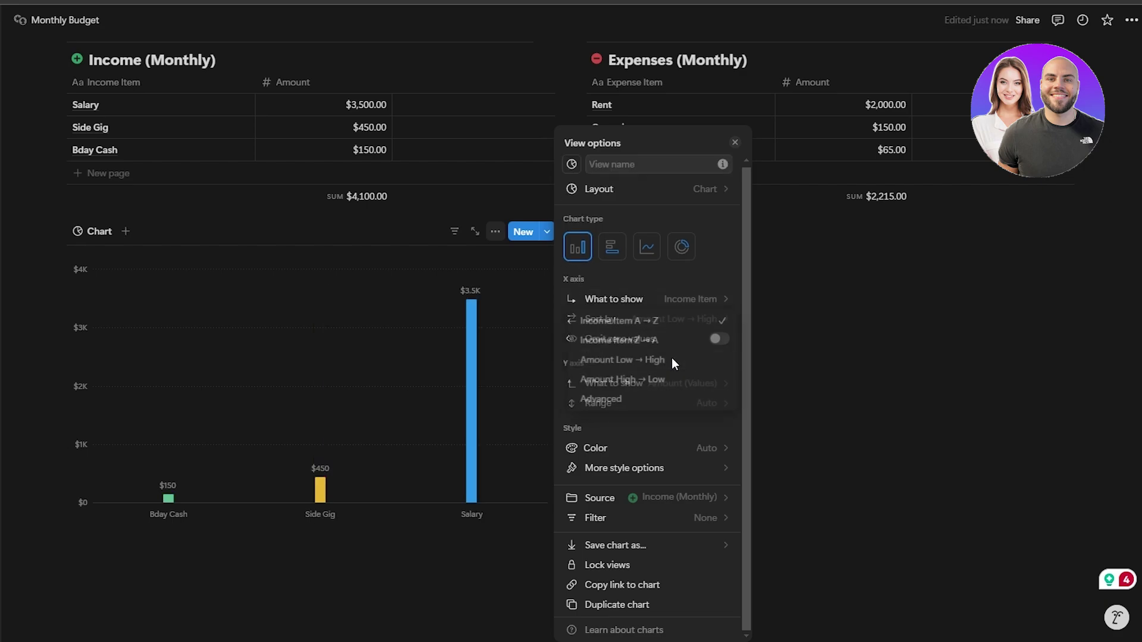
# Step: Reverse the income chart's X axis sorting to Amount High → Low
pyautogui.click(707, 318)
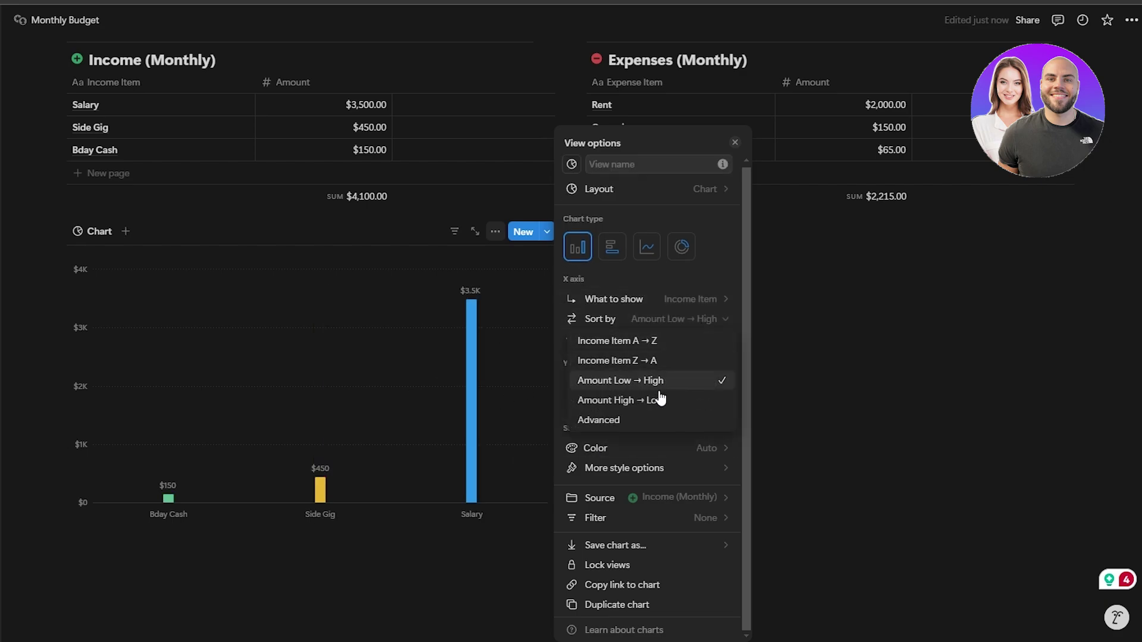
pyautogui.click(659, 392)
pyautogui.click(681, 310)
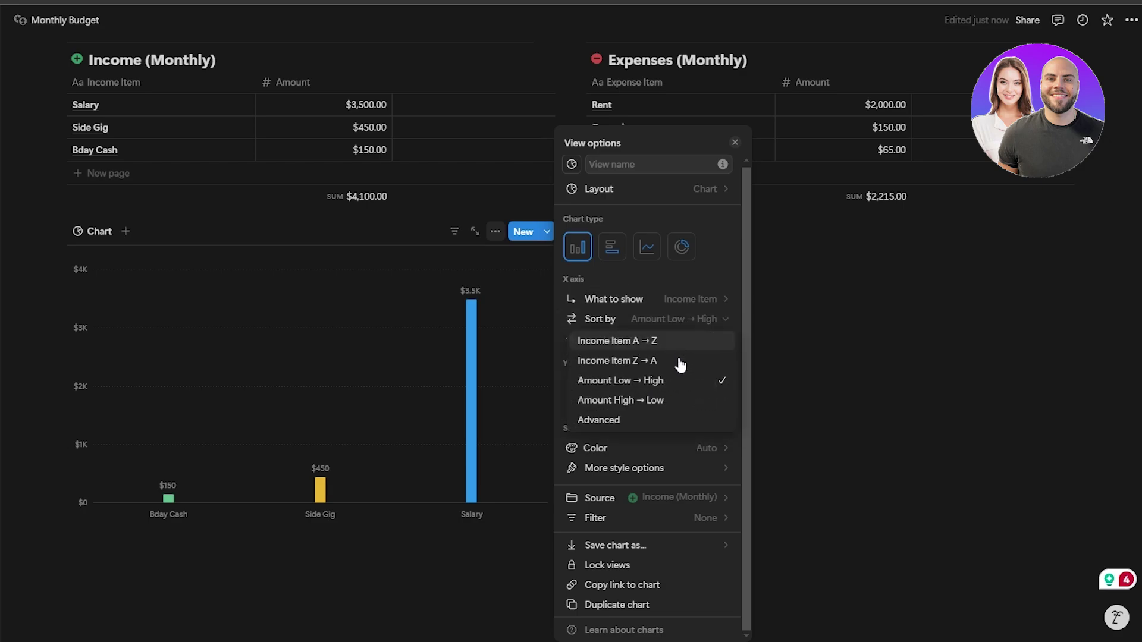
pyautogui.click(656, 402)
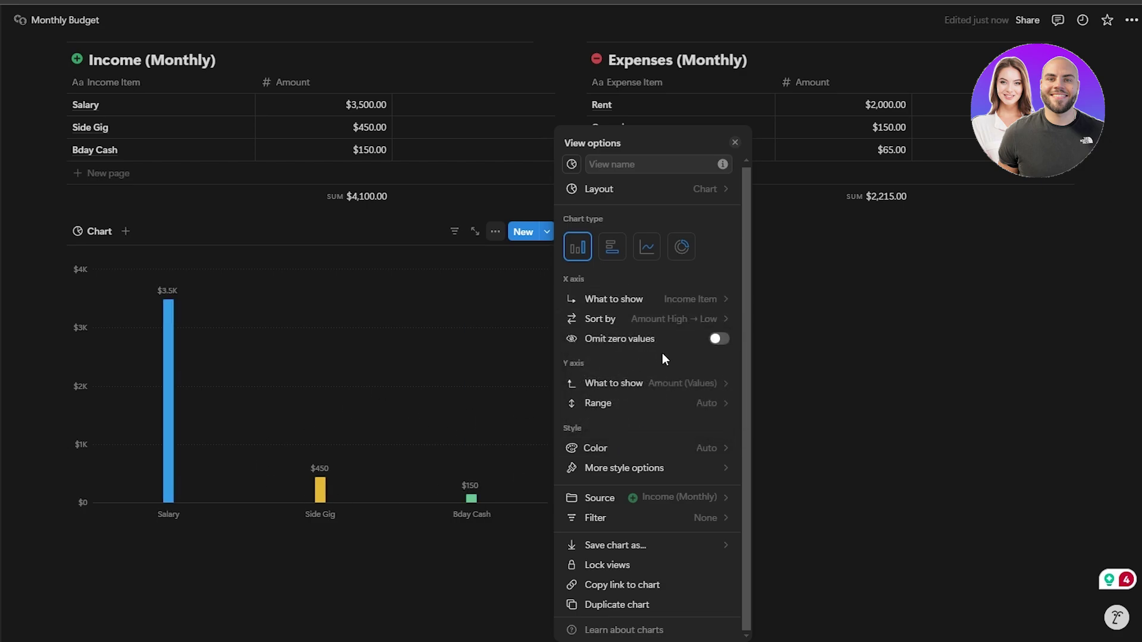
pyautogui.click(612, 403)
pyautogui.click(613, 403)
# Step: Switch the chart's source to Expenses (Monthly) and set its X axis to show Expense Item
pyautogui.click(646, 499)
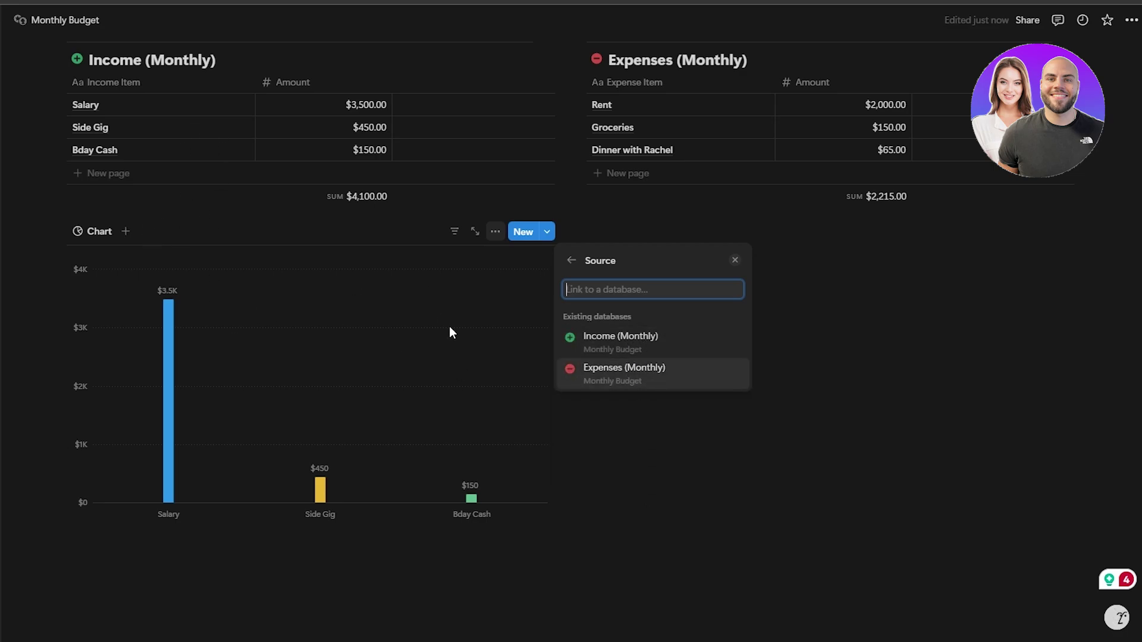
pyautogui.click(666, 379)
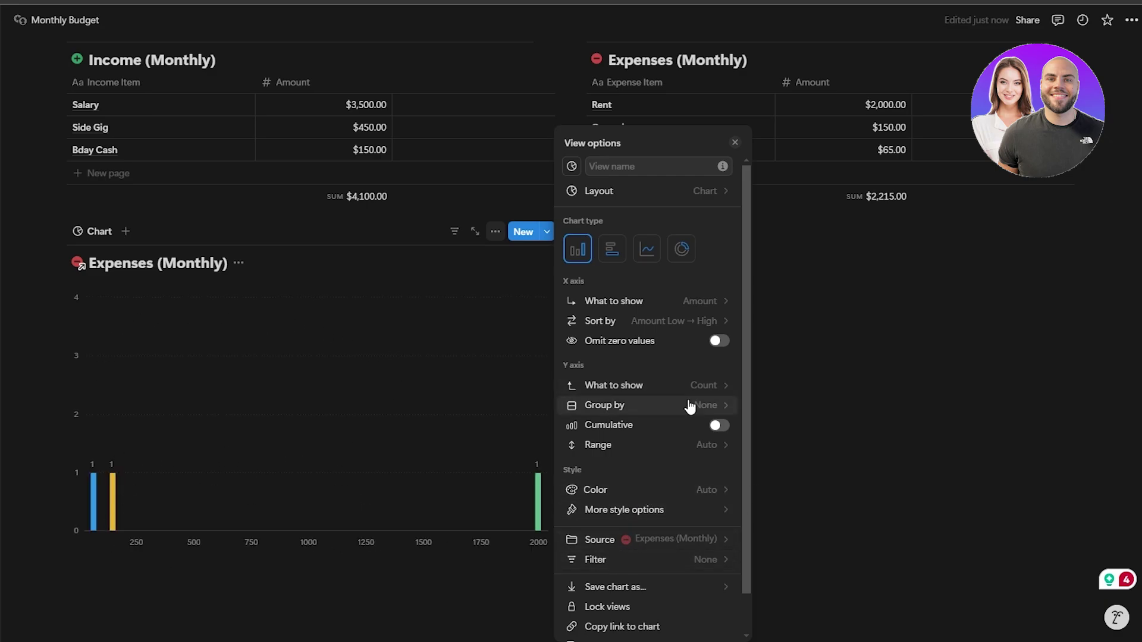
pyautogui.click(683, 302)
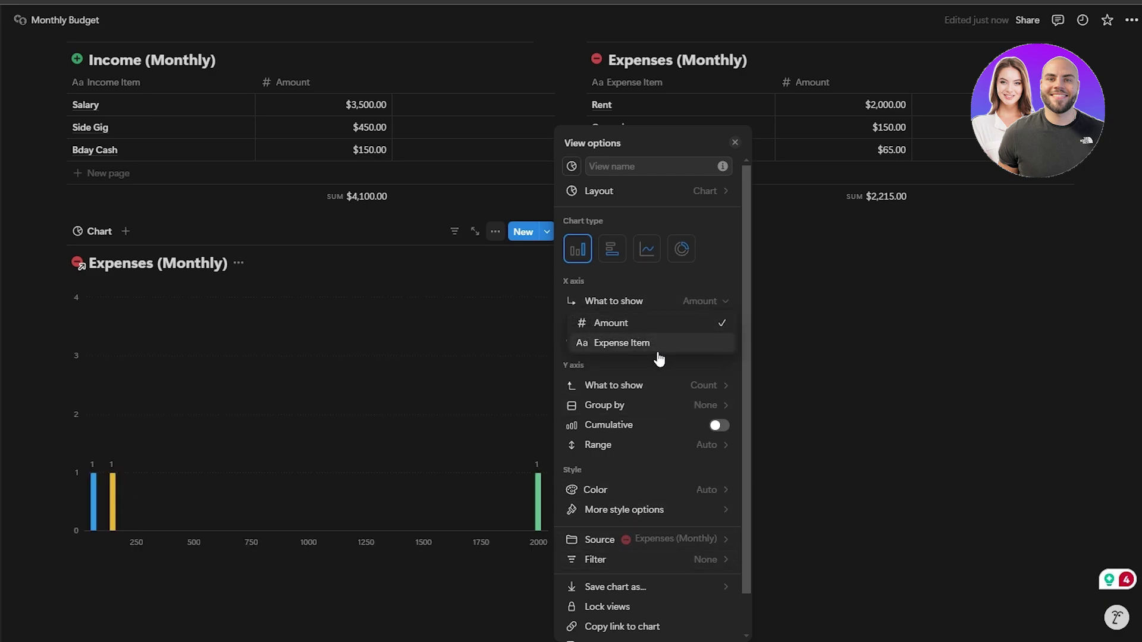
pyautogui.click(657, 348)
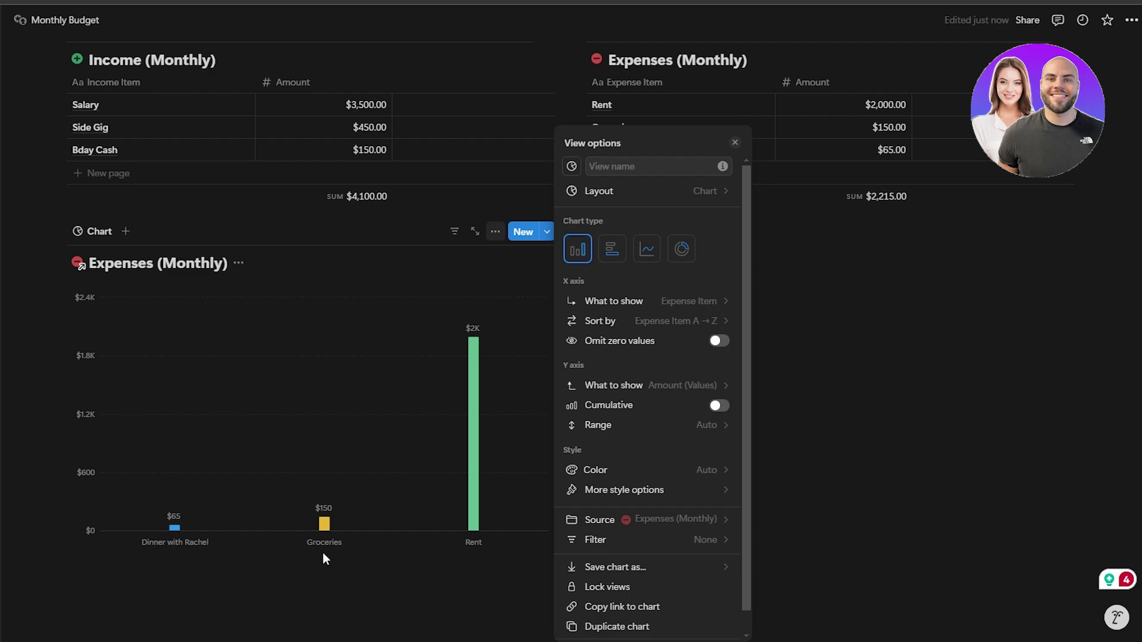
pyautogui.click(176, 534)
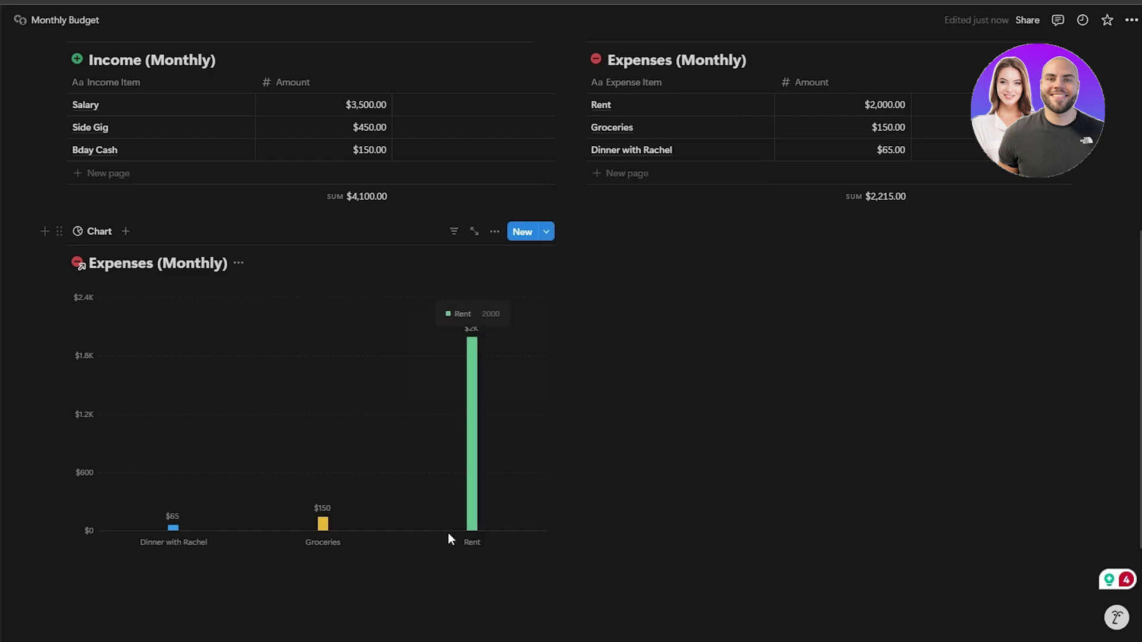
# Step: Try the horizontal bar and line types on the expenses chart, and settle on the donut type
pyautogui.scroll(2, 417, 229)
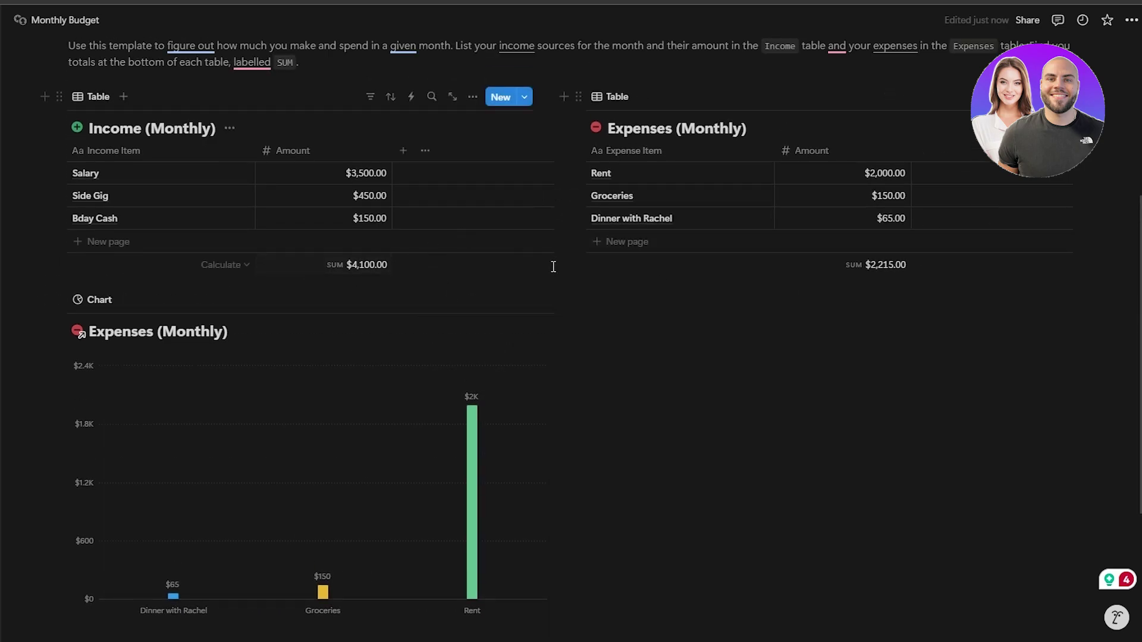
pyautogui.scroll(-3, 709, 446)
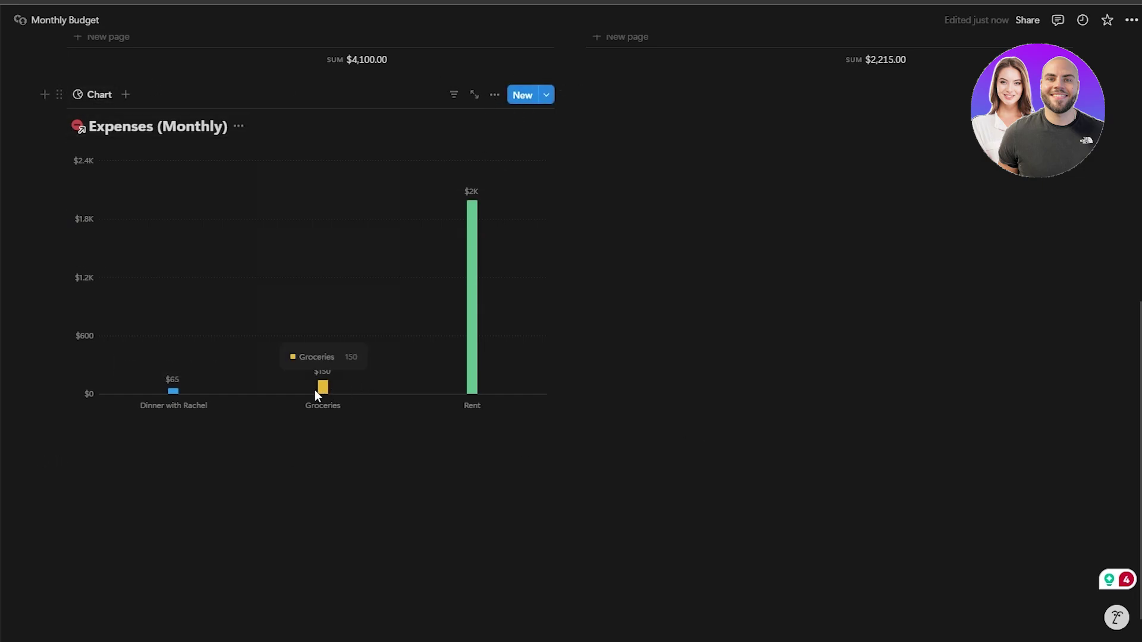
pyautogui.scroll(2, 329, 387)
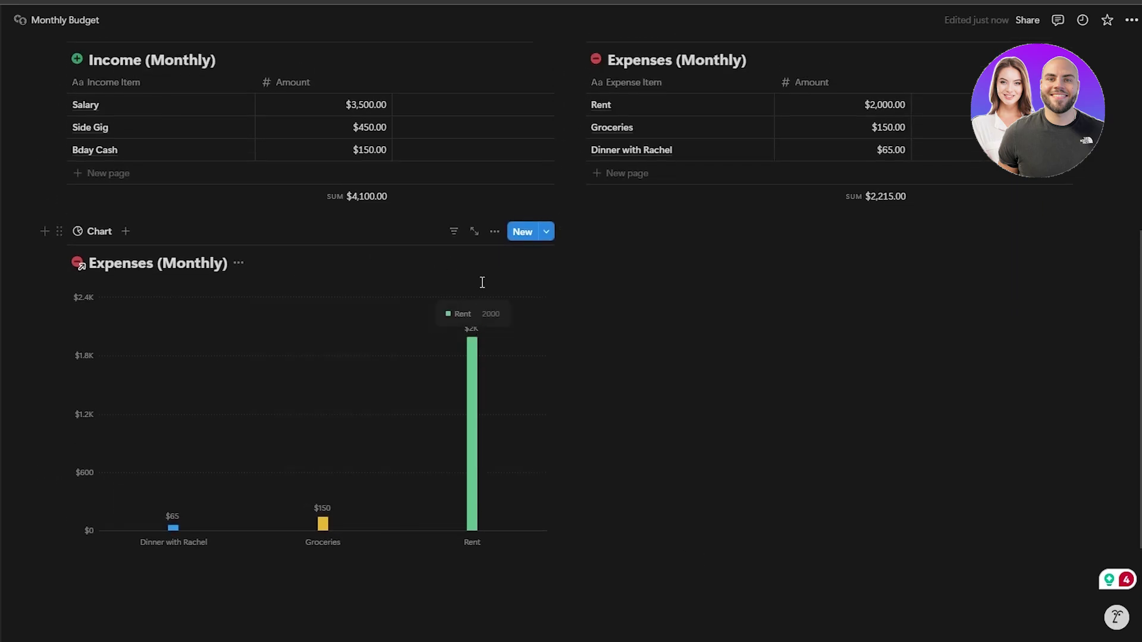
pyautogui.click(495, 232)
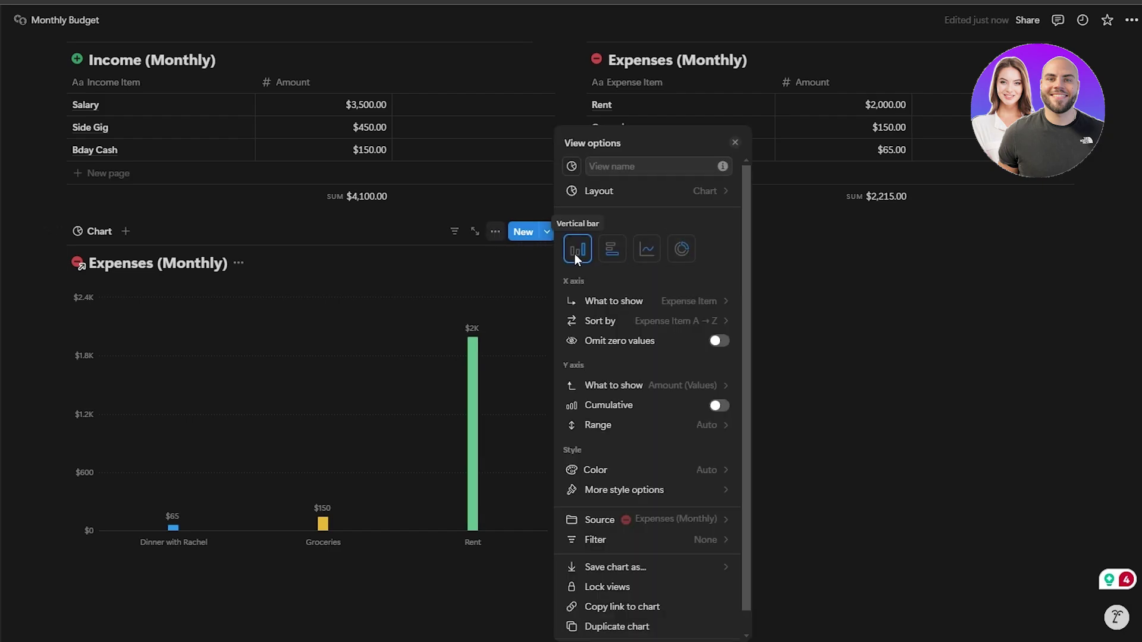
pyautogui.click(615, 259)
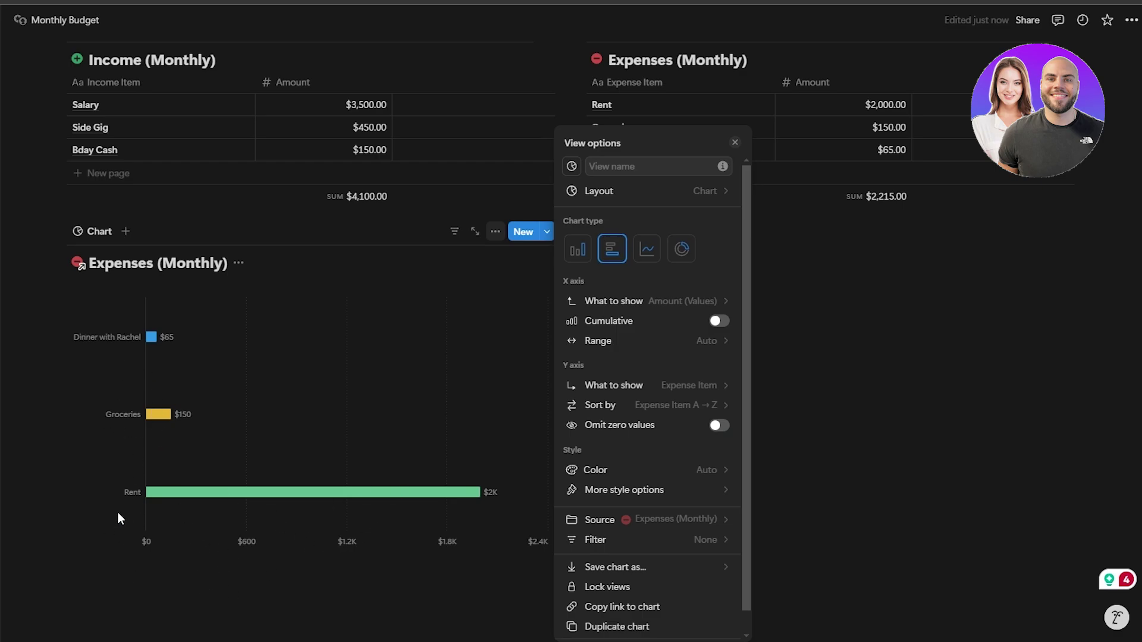
pyautogui.click(652, 248)
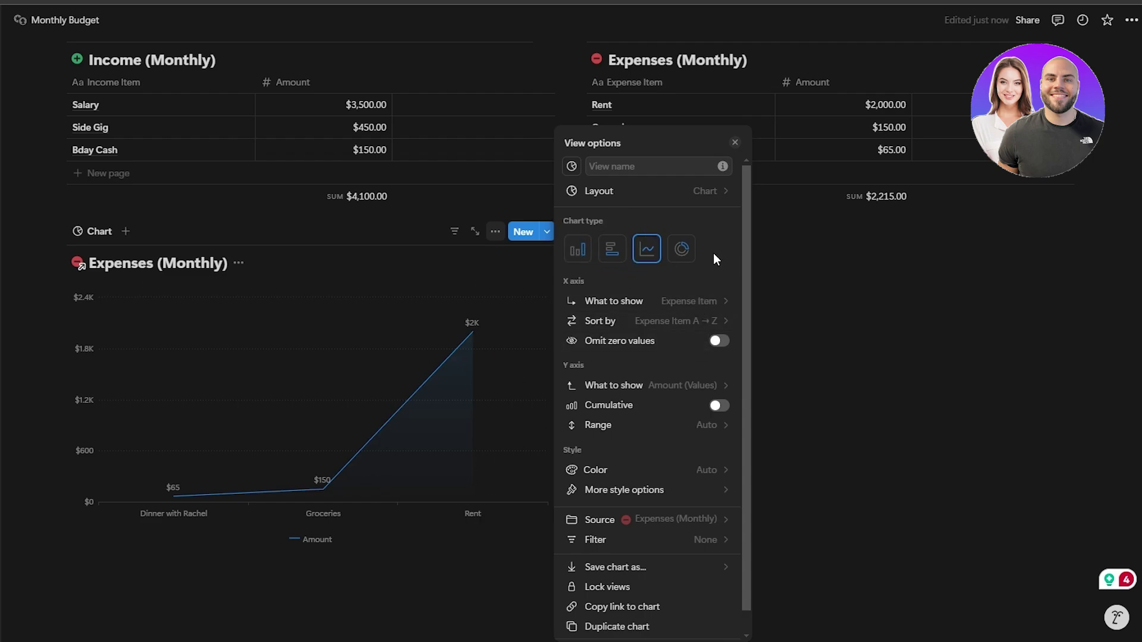
pyautogui.click(682, 249)
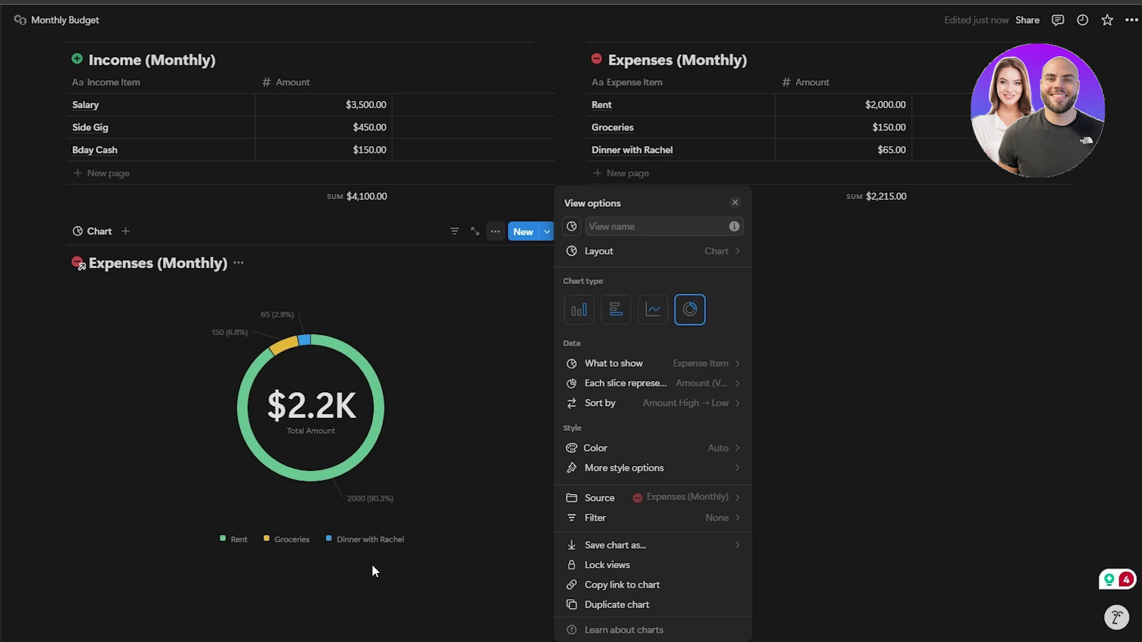
pyautogui.click(725, 497)
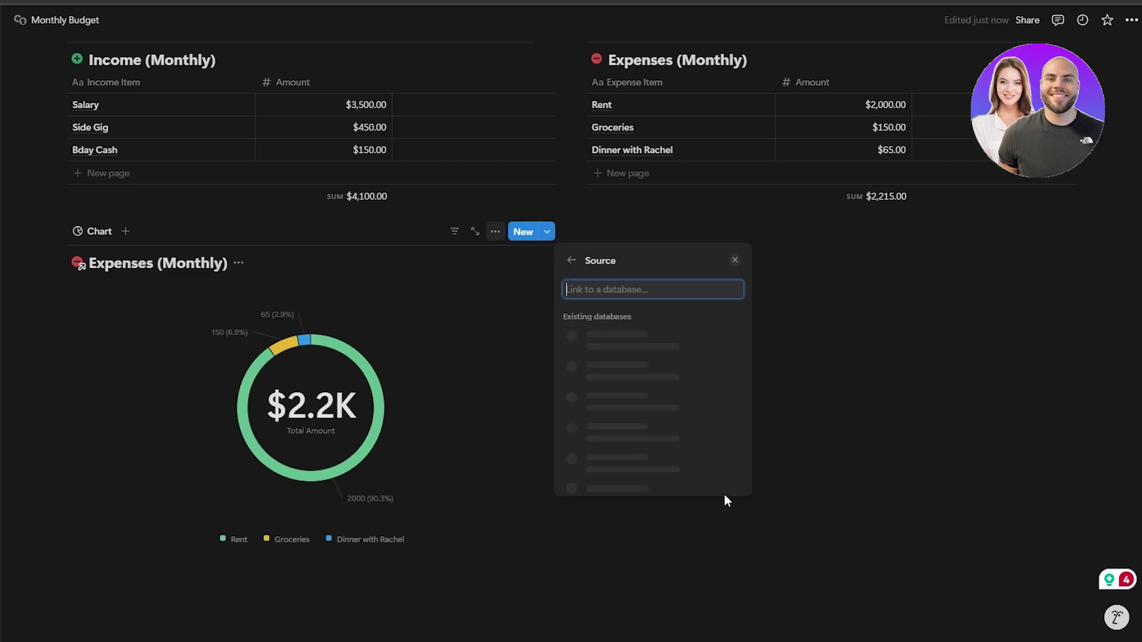
pyautogui.click(568, 262)
pyautogui.press('Escape')
# Step: Add Gas Bill and Electricity Bill as new items in the Expenses (Monthly) table
pyautogui.scroll(3, 238, 321)
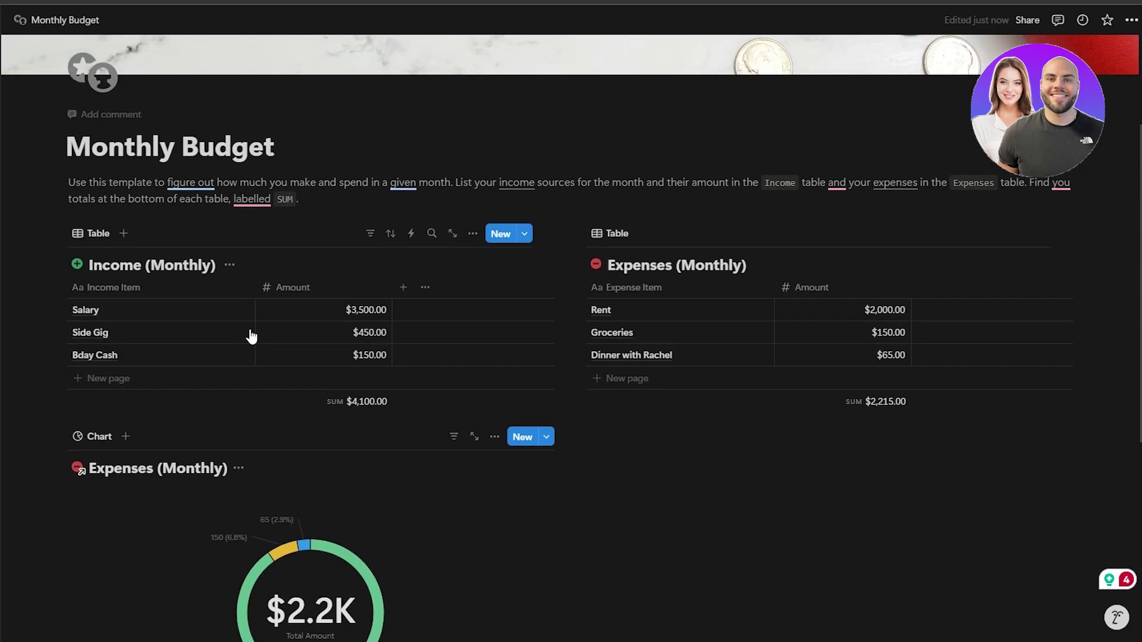
pyautogui.scroll(-2, 251, 336)
pyautogui.scroll(2, 302, 391)
pyautogui.click(619, 381)
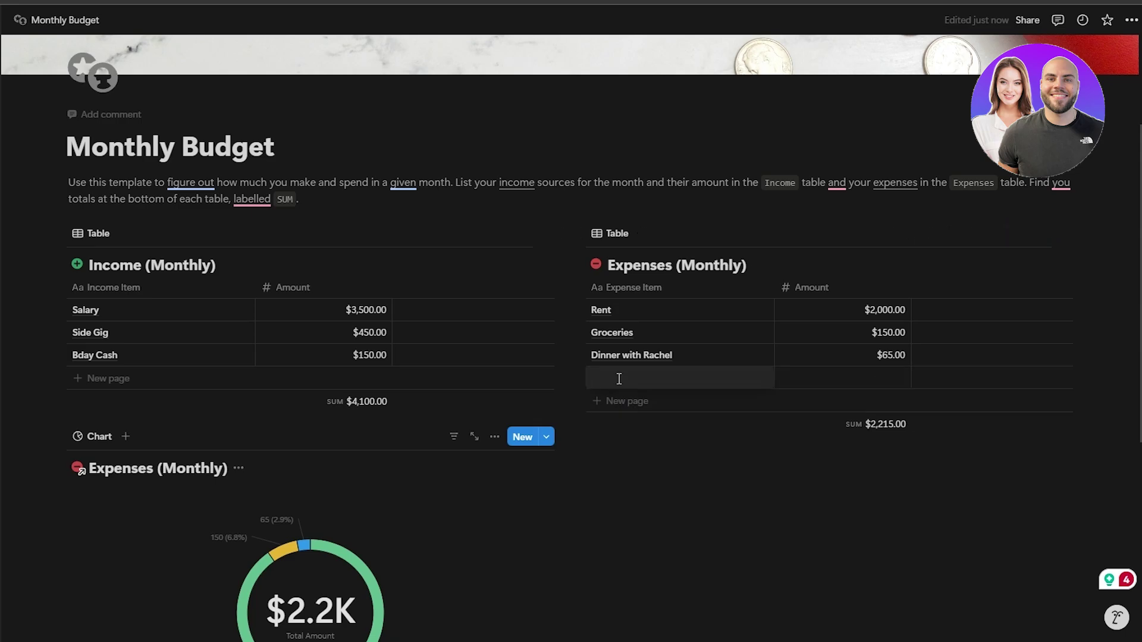
pyautogui.write('Gas Bill')
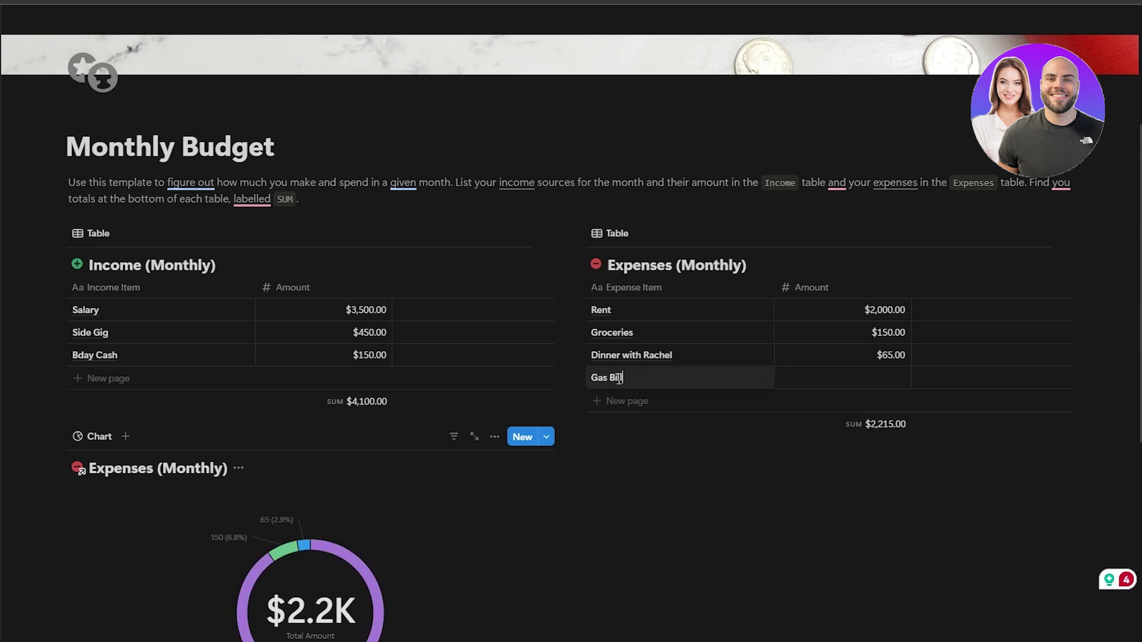
pyautogui.press('Escape')
pyautogui.click(684, 408)
pyautogui.write('Electricity Bill')
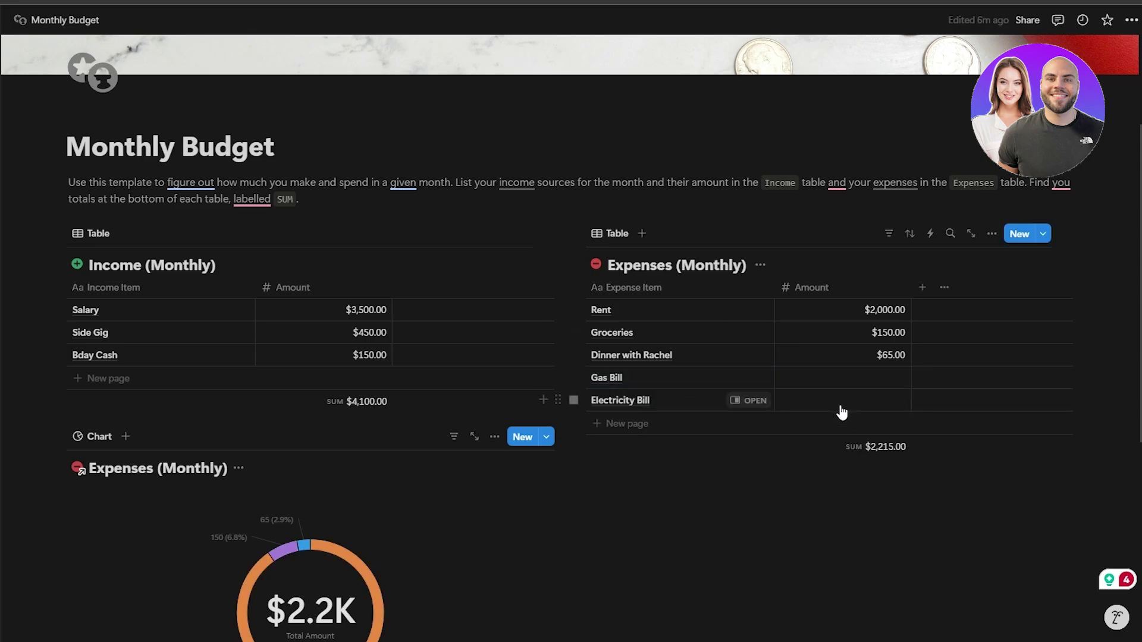
# Step: Set the amounts of the two new expenses to 150 for Electricity Bill and 100 for Gas Bill
pyautogui.click(838, 403)
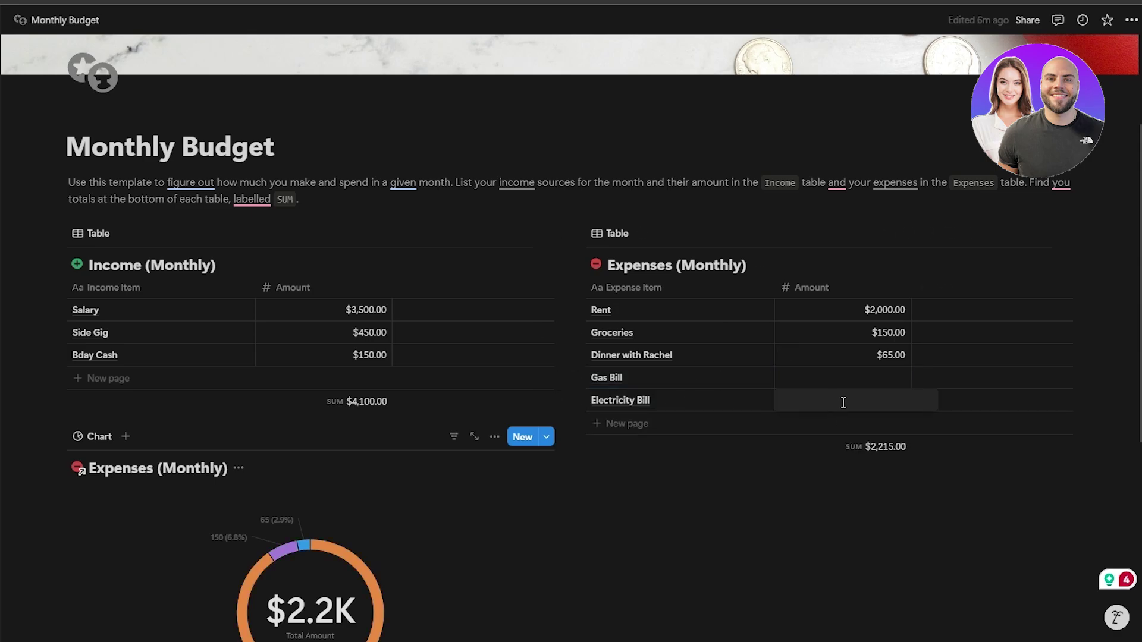
pyautogui.write('150')
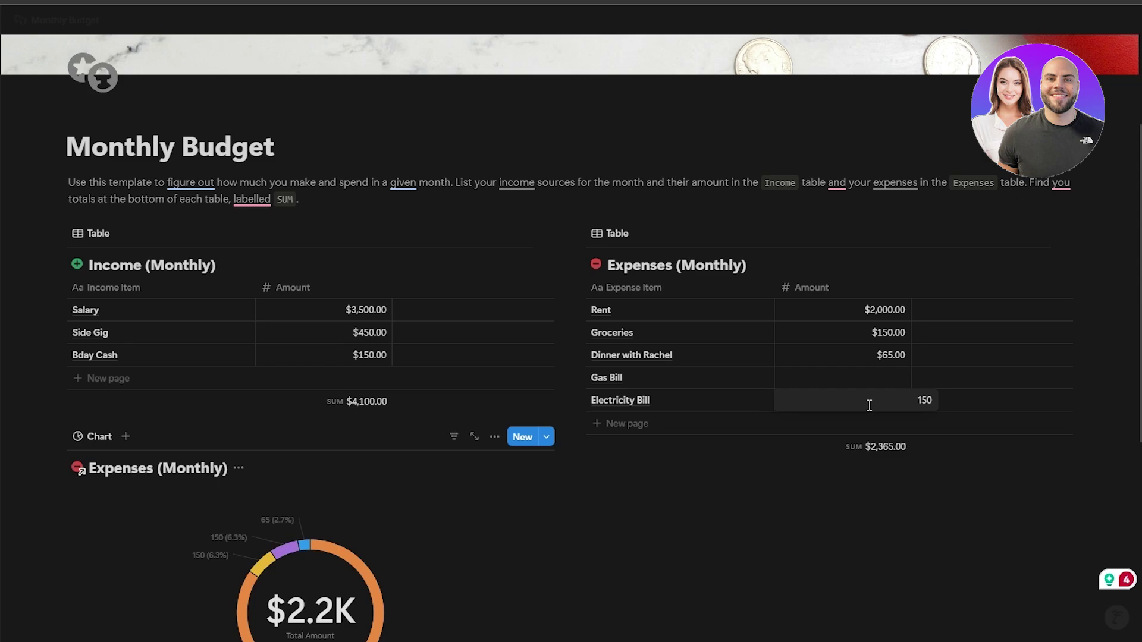
pyautogui.press('Escape')
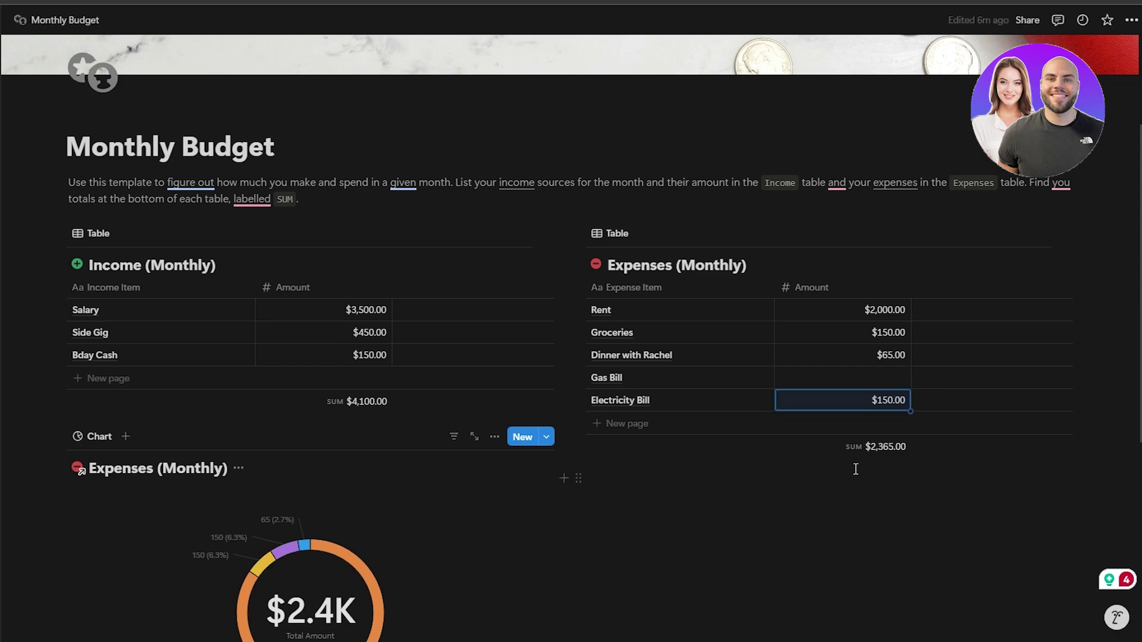
pyautogui.click(893, 386)
pyautogui.click(892, 384)
pyautogui.write('100')
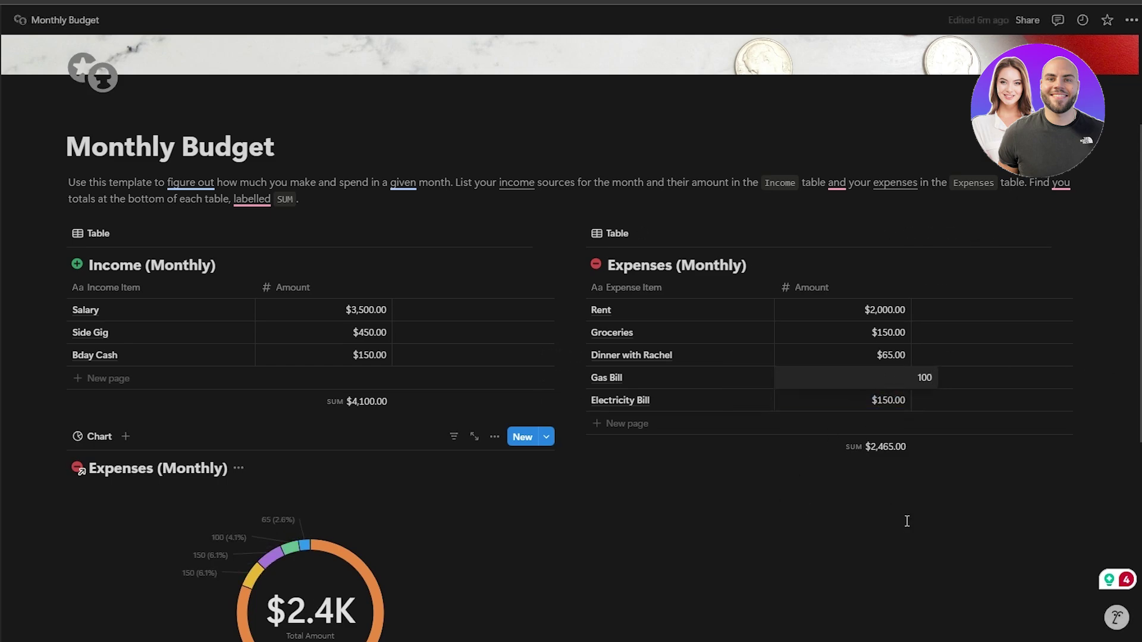
pyautogui.press('Escape')
pyautogui.click(878, 436)
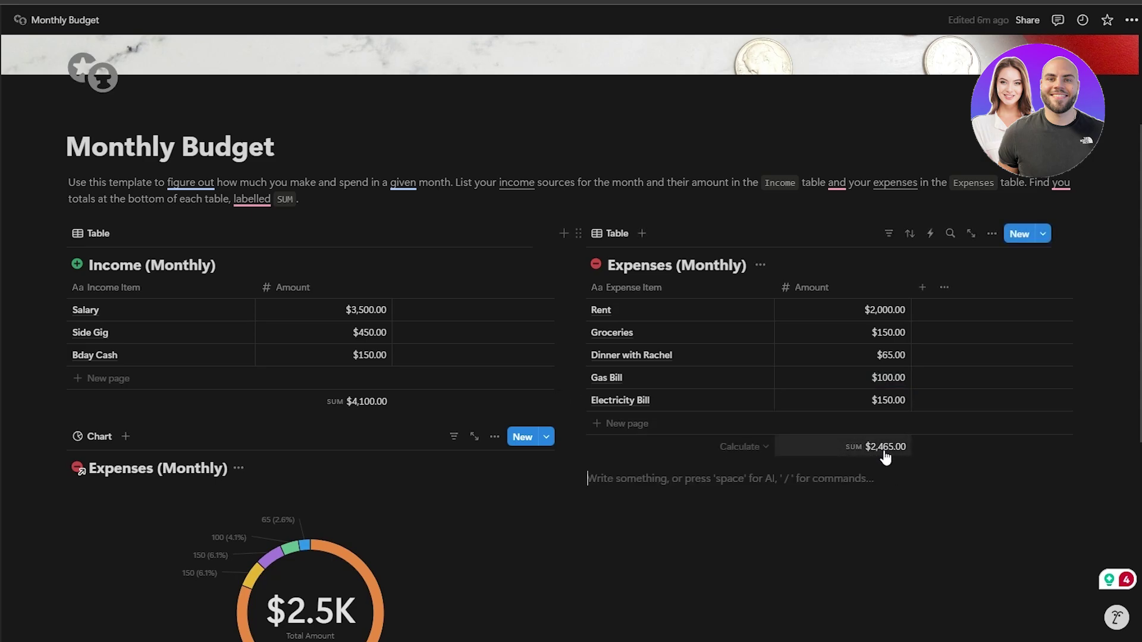
# Step: Add an Internet expense of 75 to the Expenses (Monthly) table and view the updated donut chart
pyautogui.scroll(-2, 874, 481)
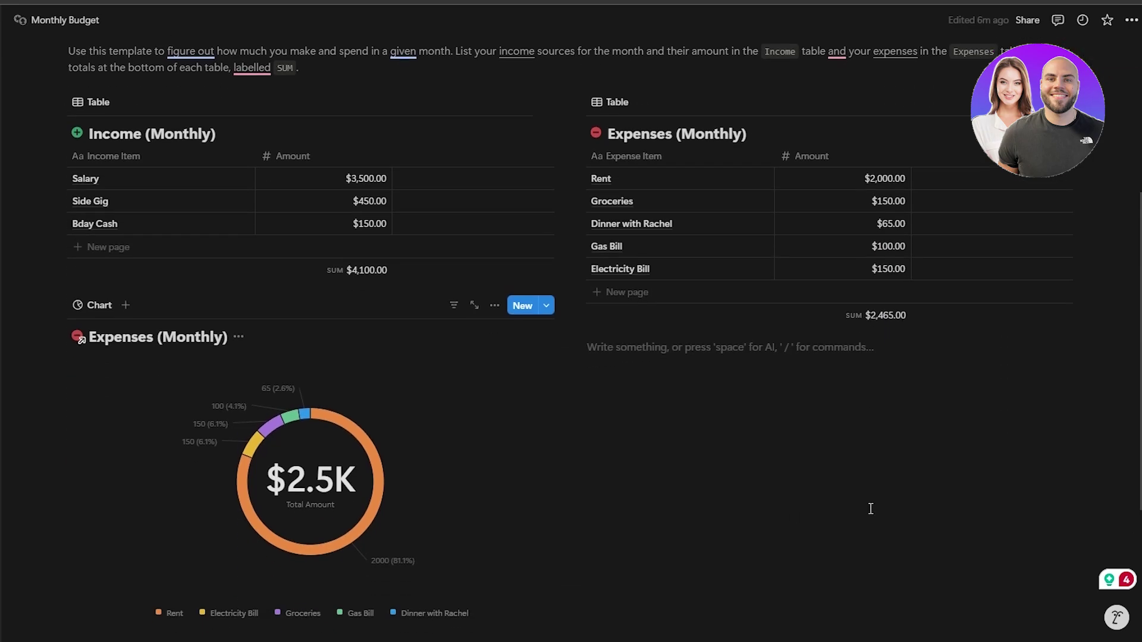
pyautogui.moveTo(237, 430)
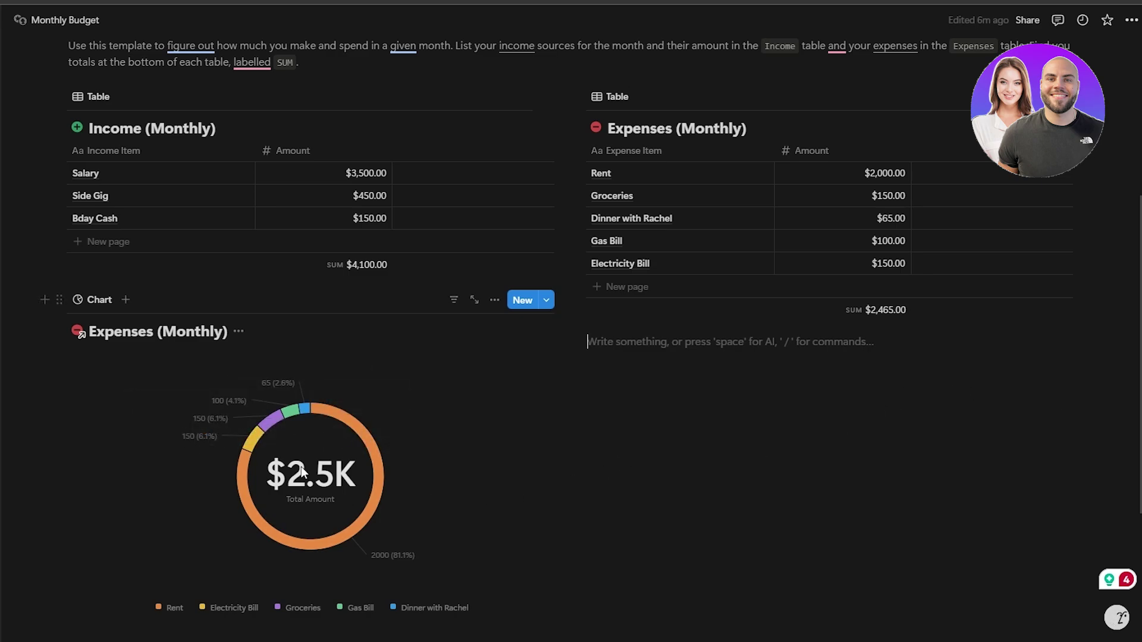
pyautogui.click(649, 288)
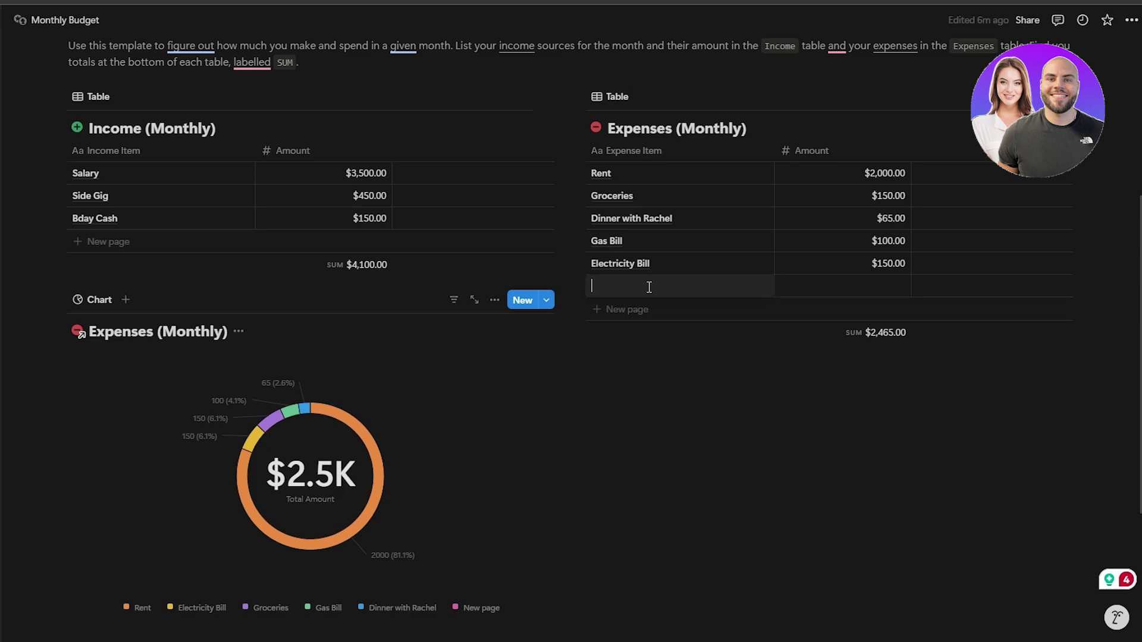
pyautogui.write('Internet')
pyautogui.press('Tab')
pyautogui.write('75')
pyautogui.press('Return')
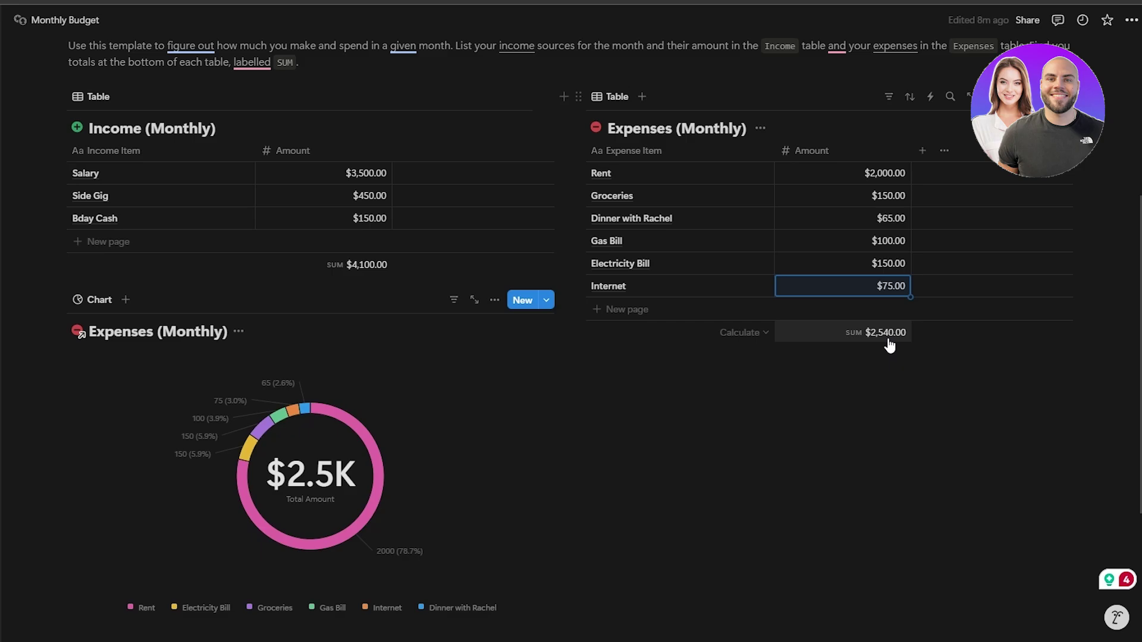
pyautogui.scroll(-4, 890, 348)
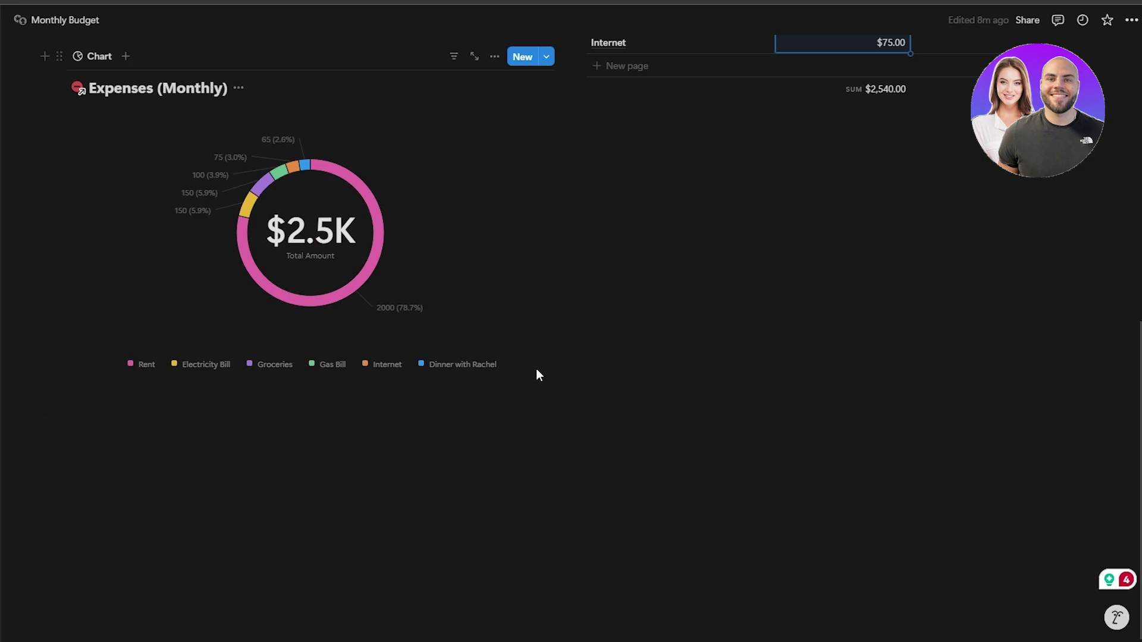
pyautogui.scroll(9, 465, 381)
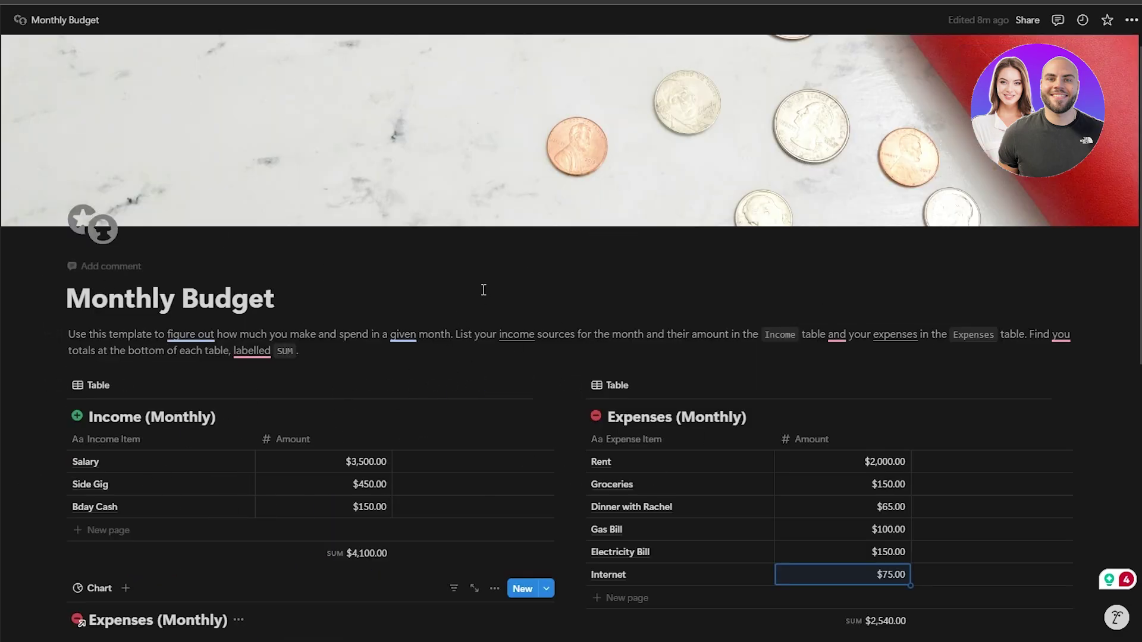
pyautogui.scroll(-1, 688, 497)
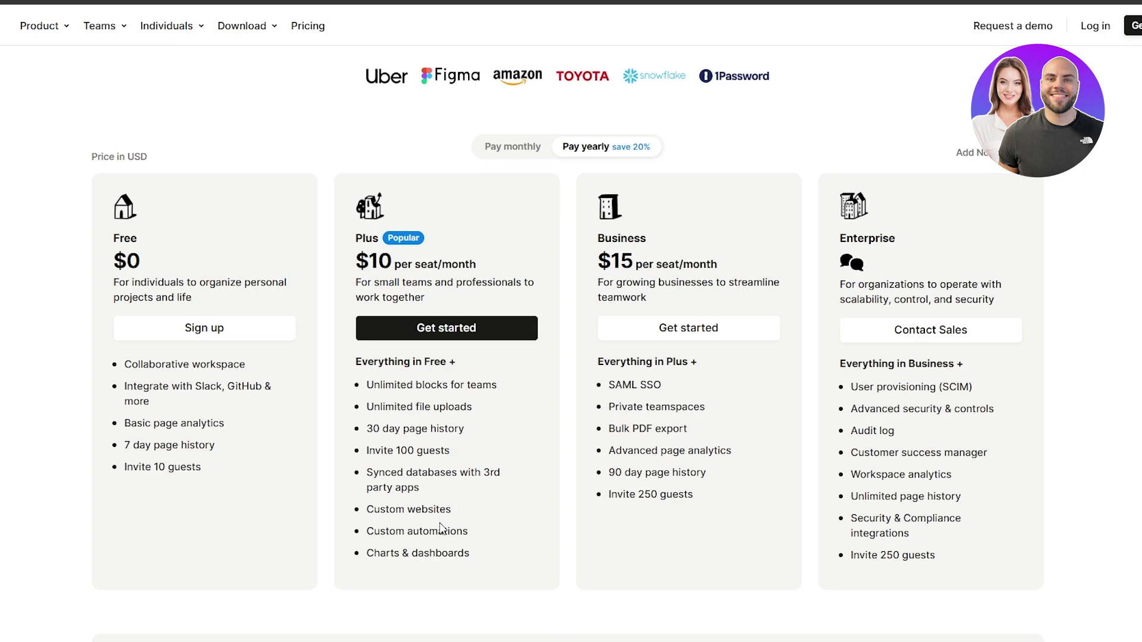
# Step: Review the Plus plan's features on the Notion pricing page, switch the prices to monthly billing, and examine the Business plan's features
pyautogui.moveTo(403, 515)
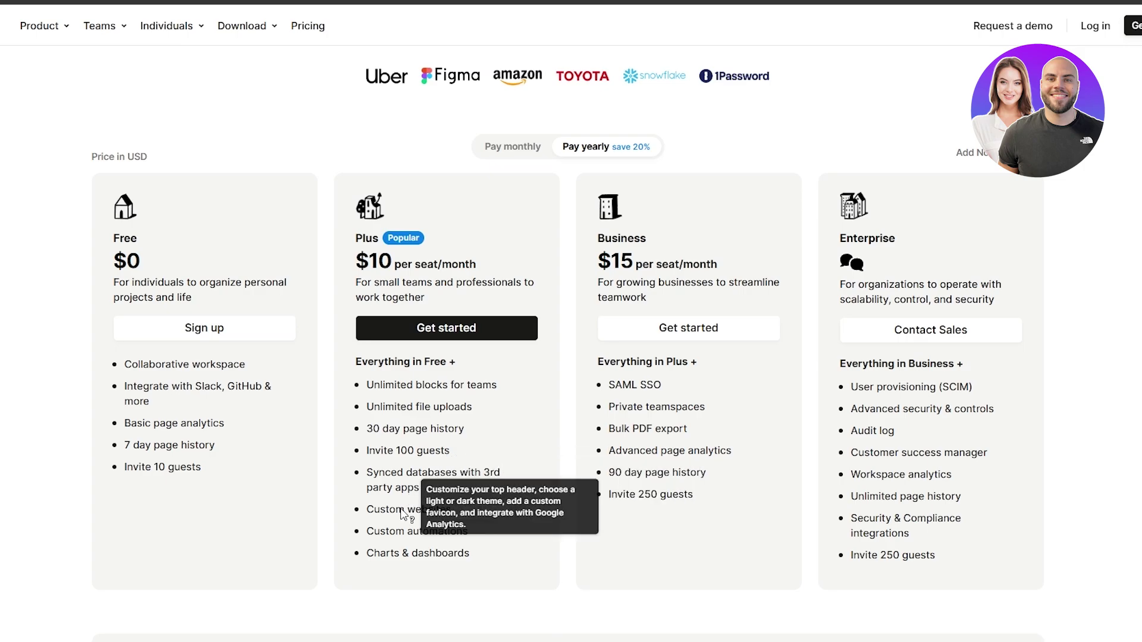
pyautogui.moveTo(420, 494)
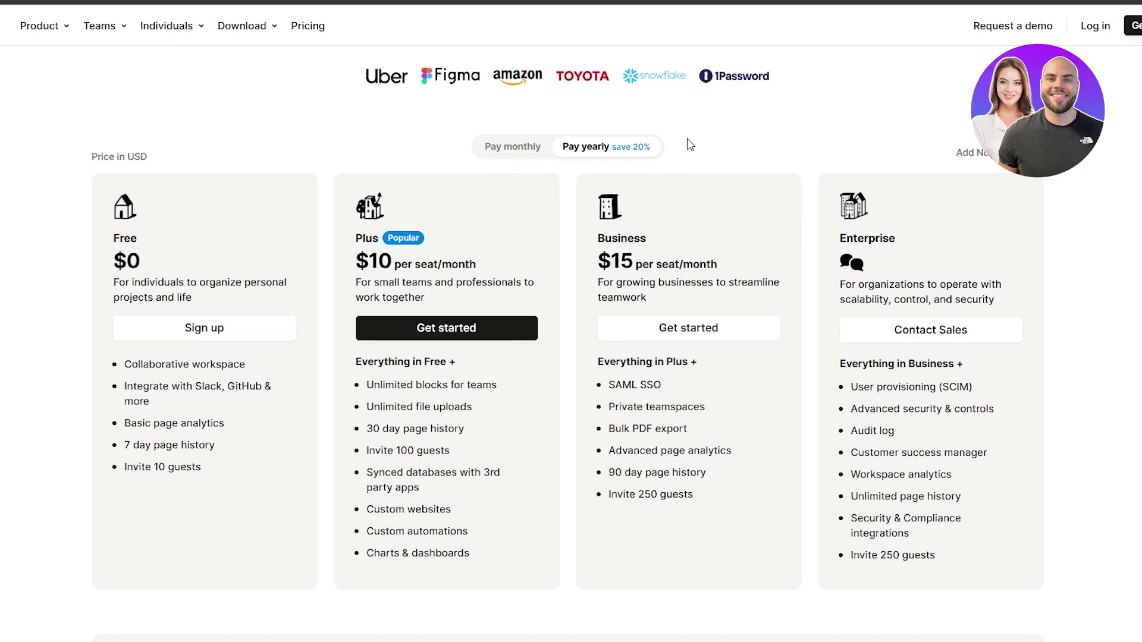
pyautogui.click(526, 149)
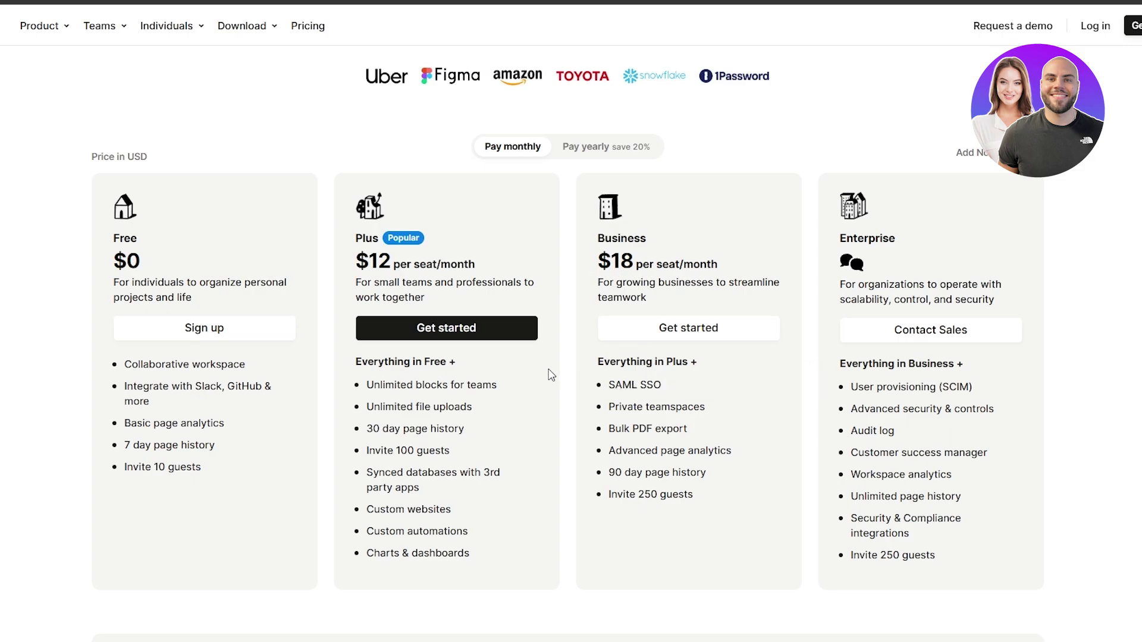
pyautogui.moveTo(647, 388)
pyautogui.moveTo(690, 501)
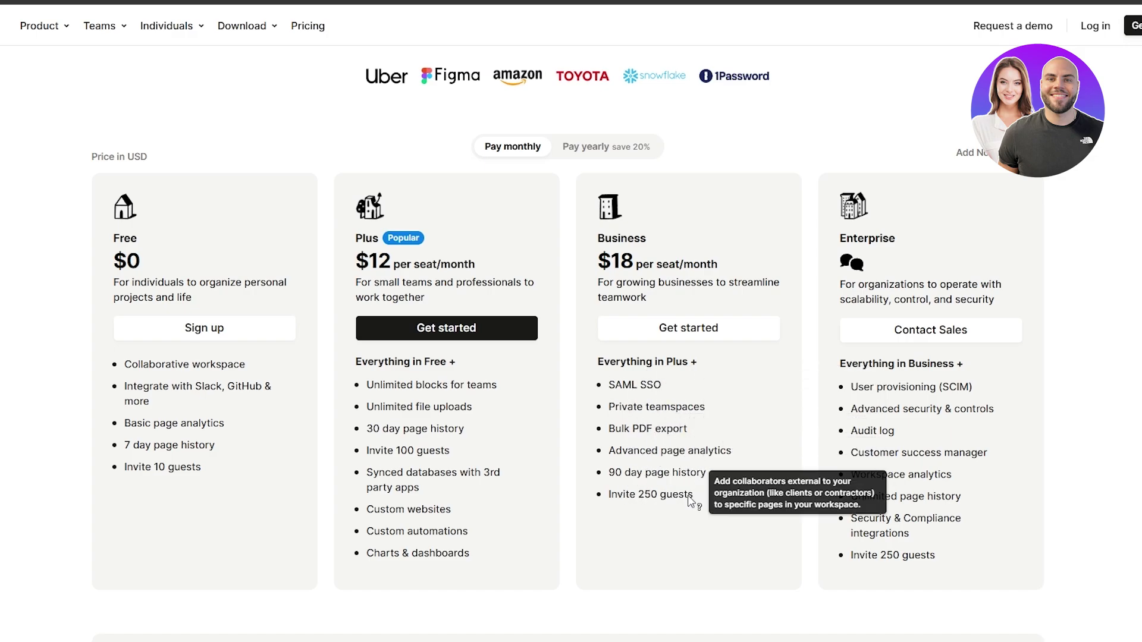